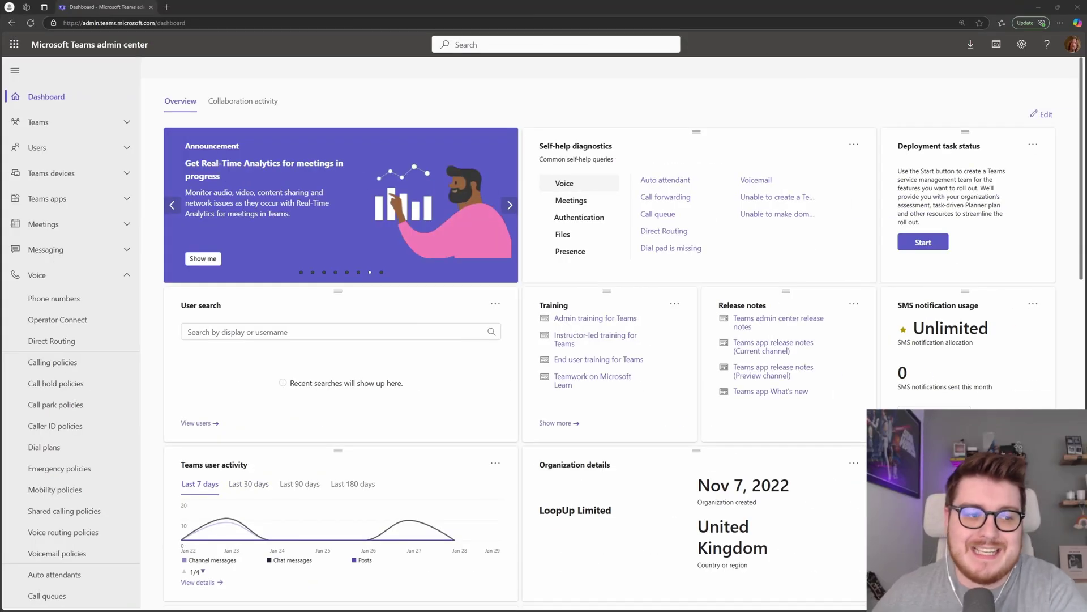
# Step: Go to Voice > Auto attendants and select the Test AA auto attendant
pyautogui.scroll(-3, 71, 275)
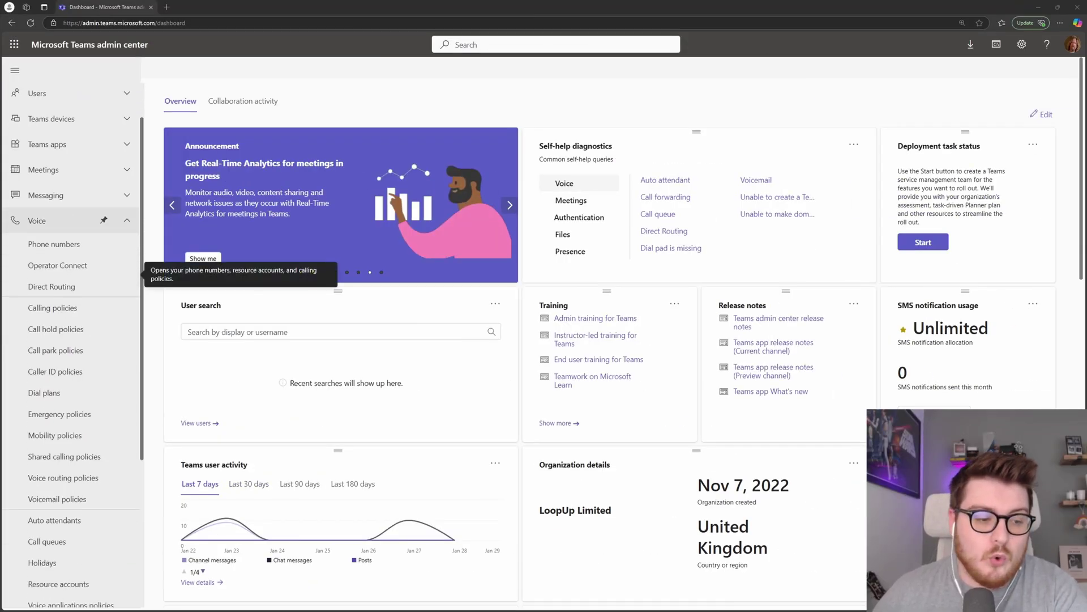
pyautogui.scroll(-1, 71, 362)
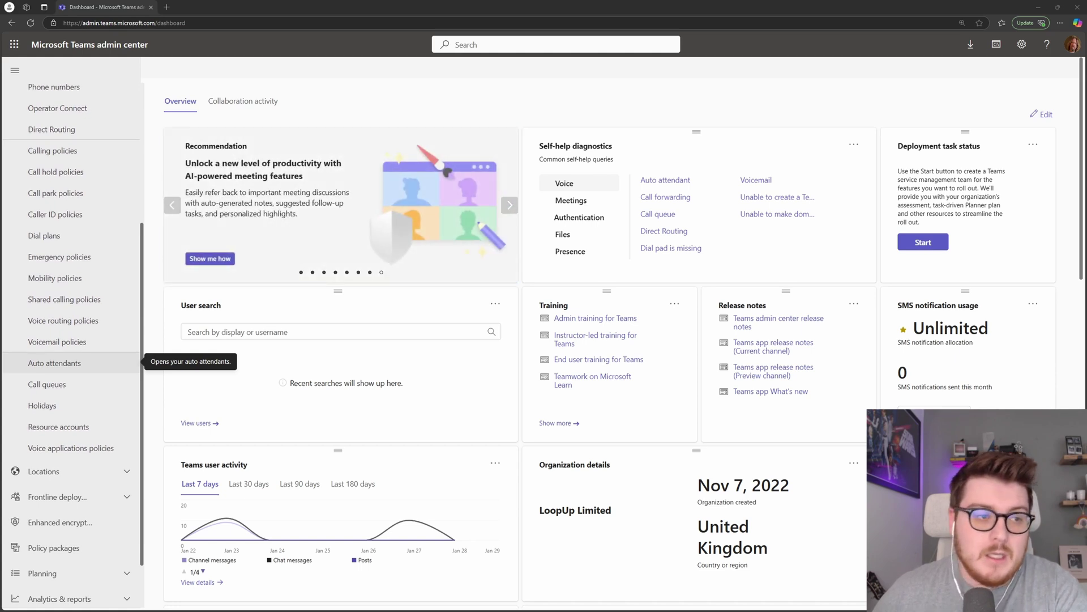
pyautogui.scroll(3, 71, 284)
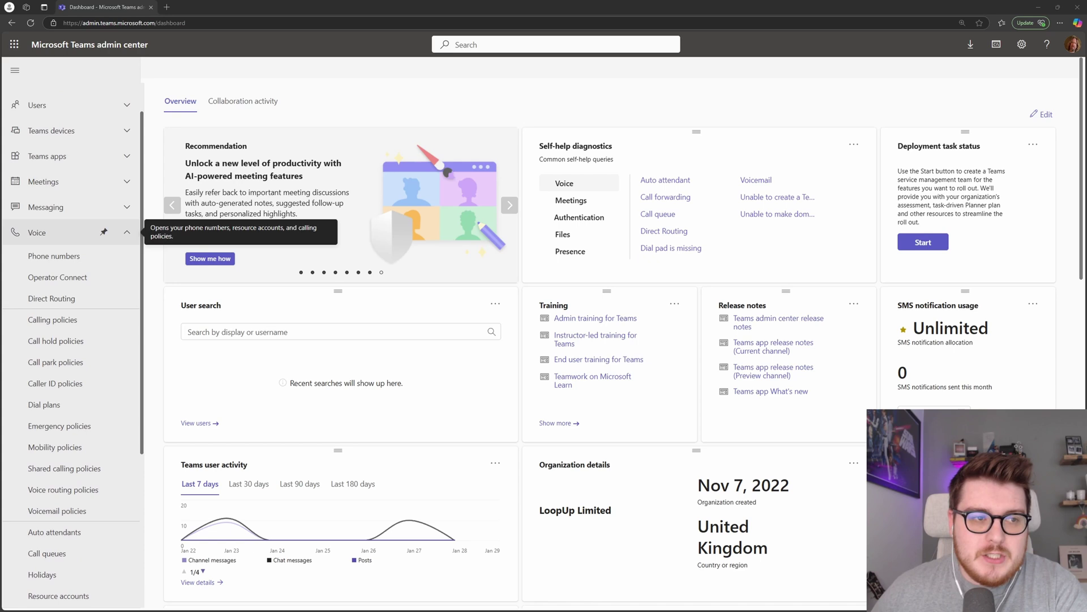
pyautogui.scroll(-3, 70, 283)
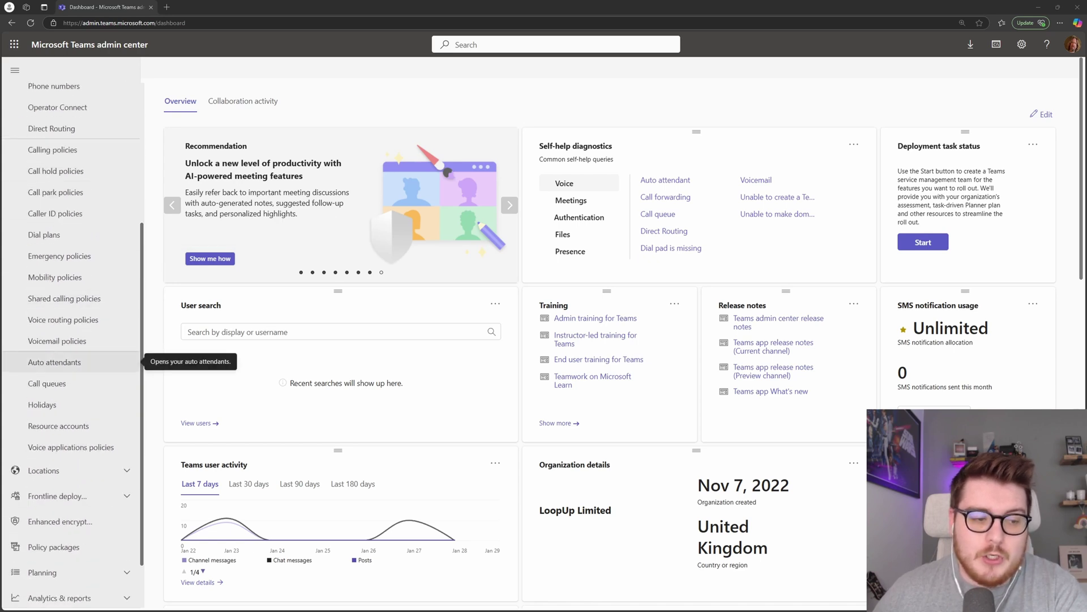
pyautogui.click(50, 365)
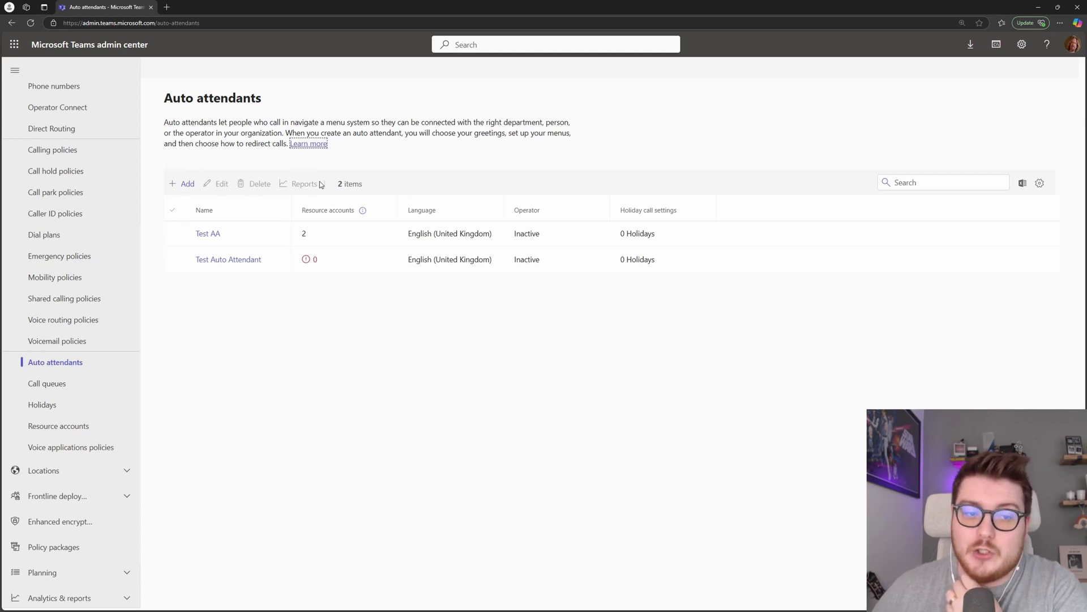
pyautogui.click(175, 233)
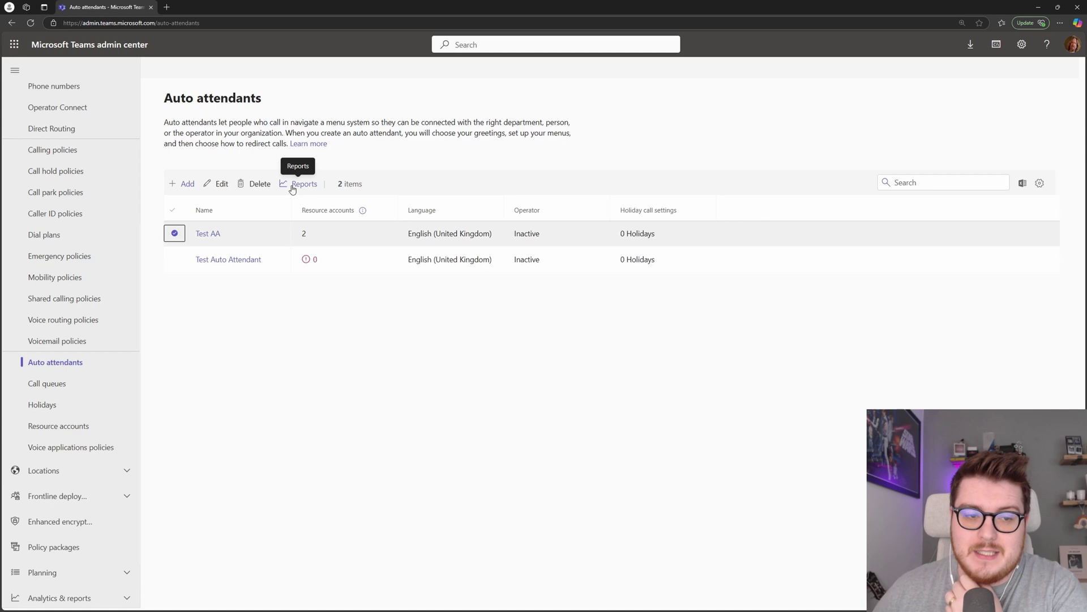
pyautogui.click(210, 234)
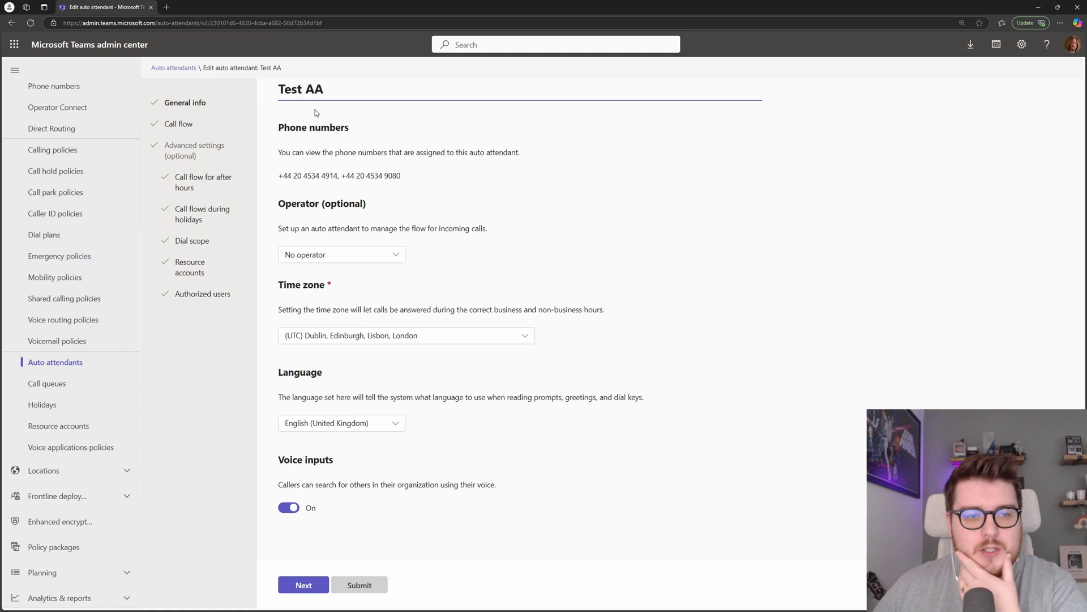
pyautogui.click(332, 90)
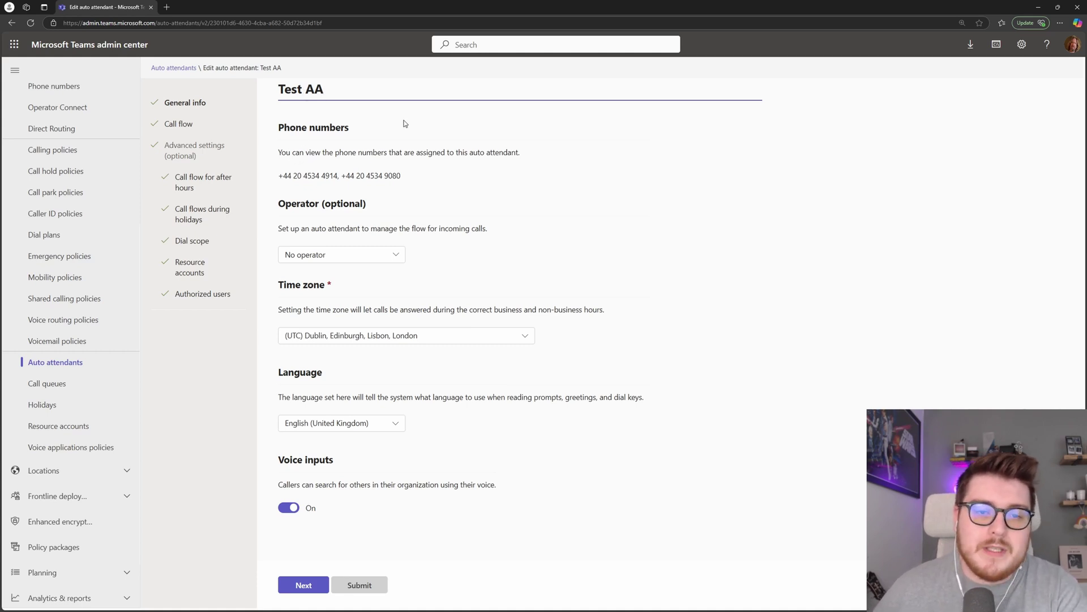
pyautogui.moveTo(288, 174); pyautogui.dragTo(351, 176)
pyautogui.click(348, 176)
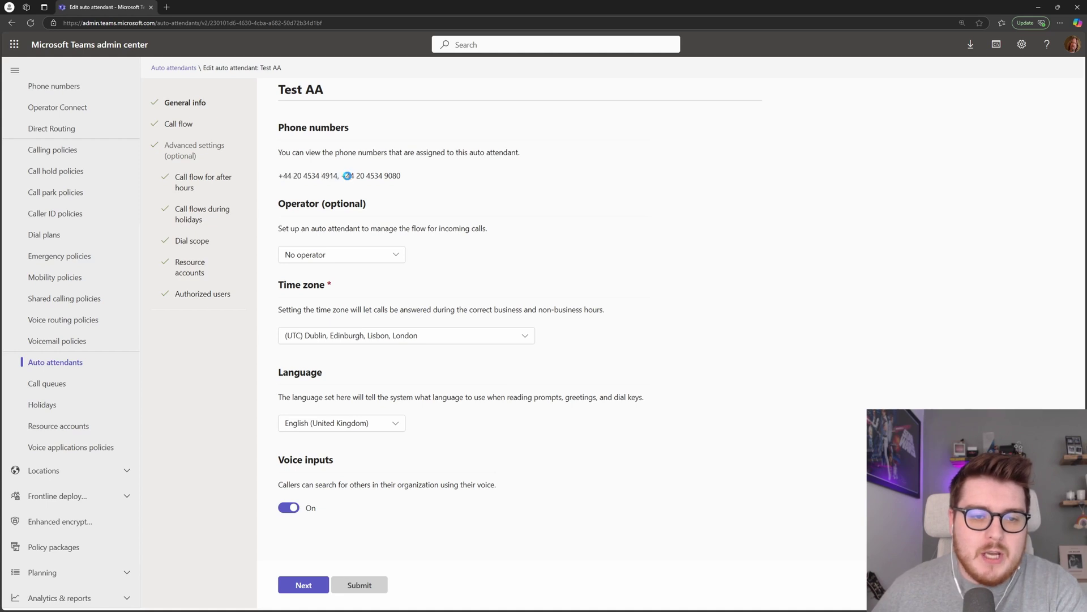
pyautogui.click(397, 258)
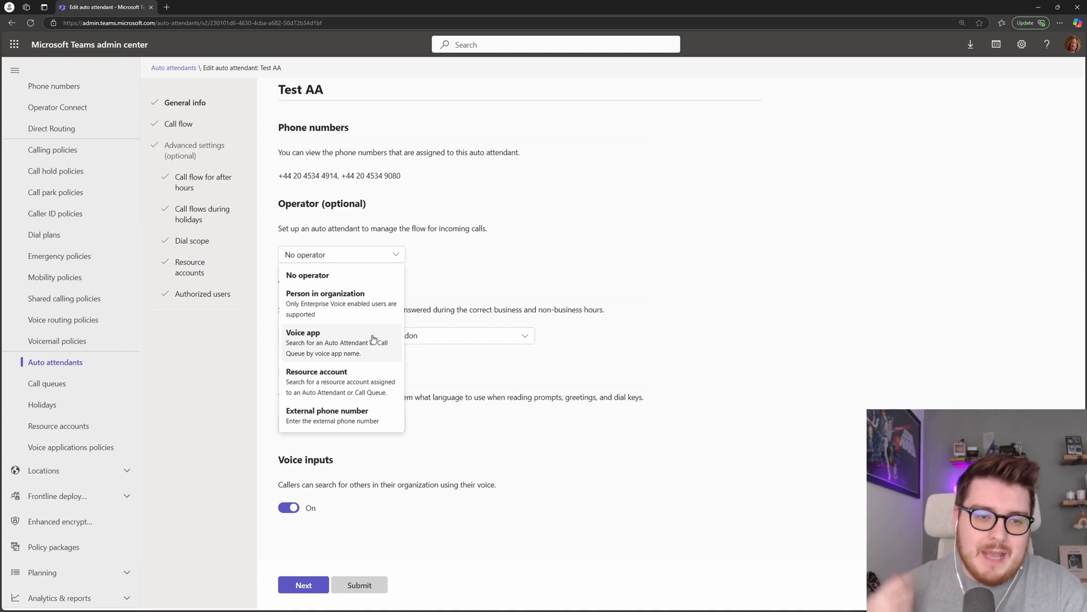
pyautogui.click(361, 275)
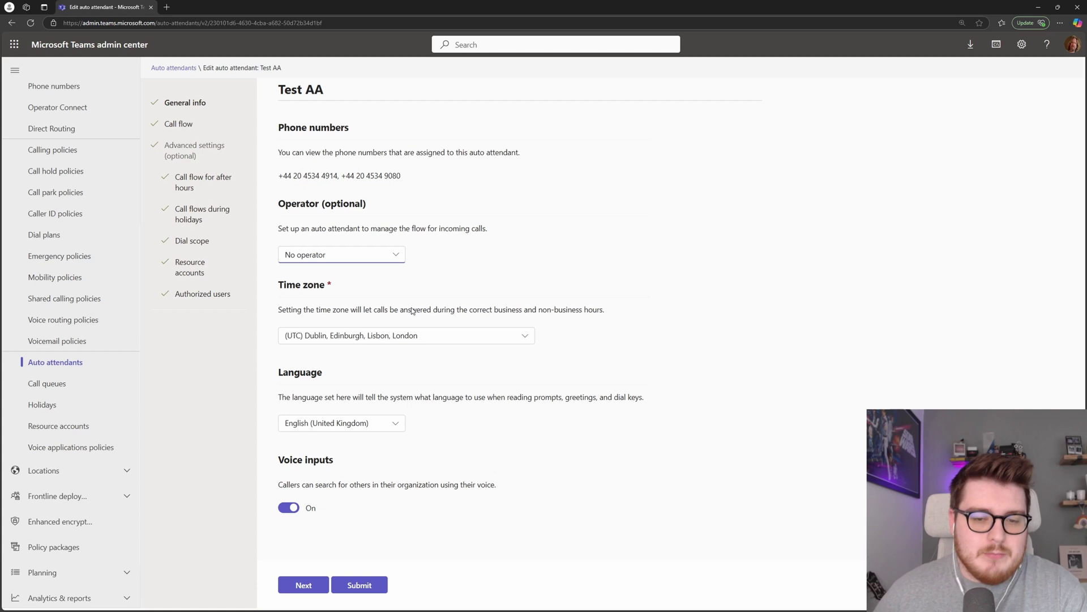
pyautogui.click(376, 339)
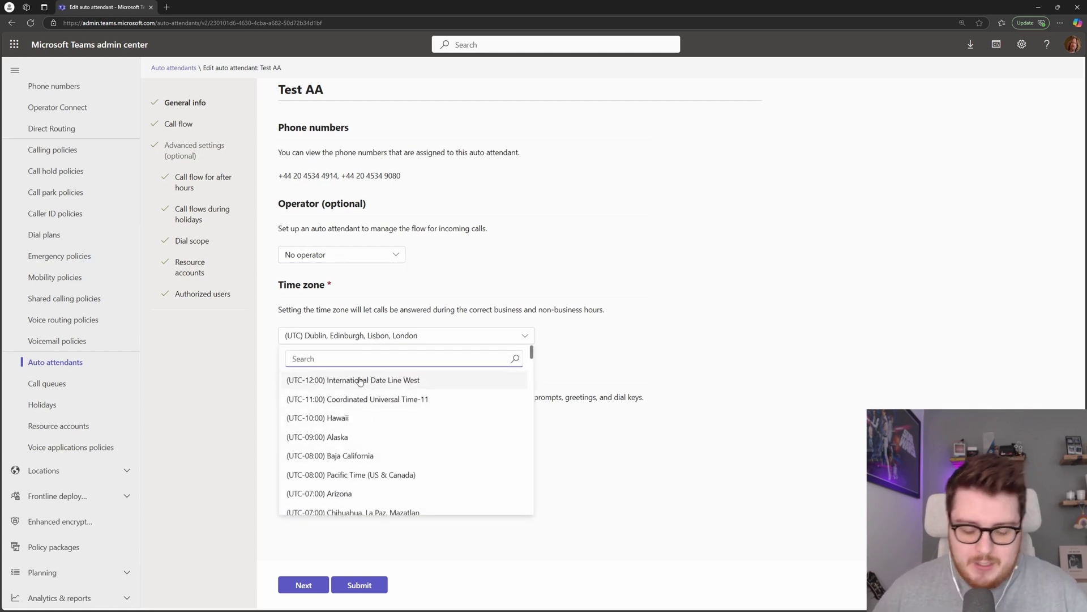
pyautogui.write('London')
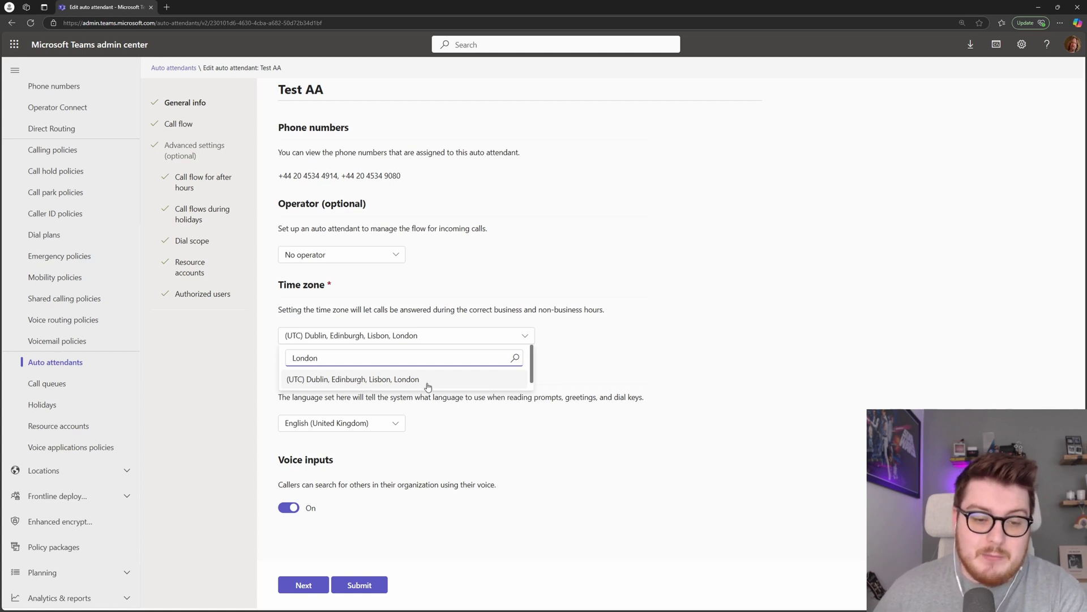
pyautogui.click(385, 383)
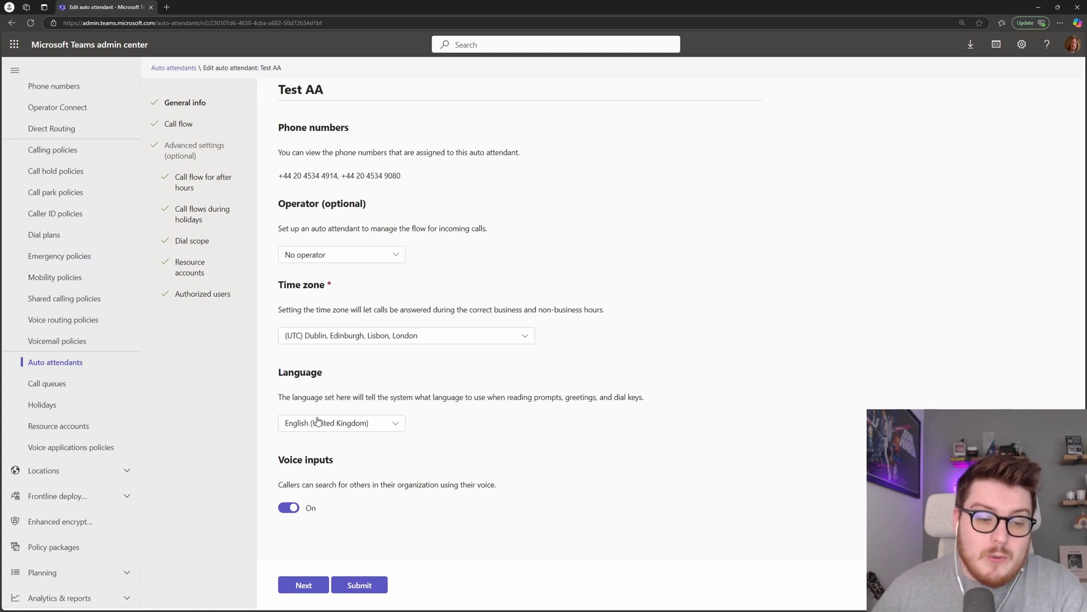
pyautogui.click(386, 429)
pyautogui.write('English')
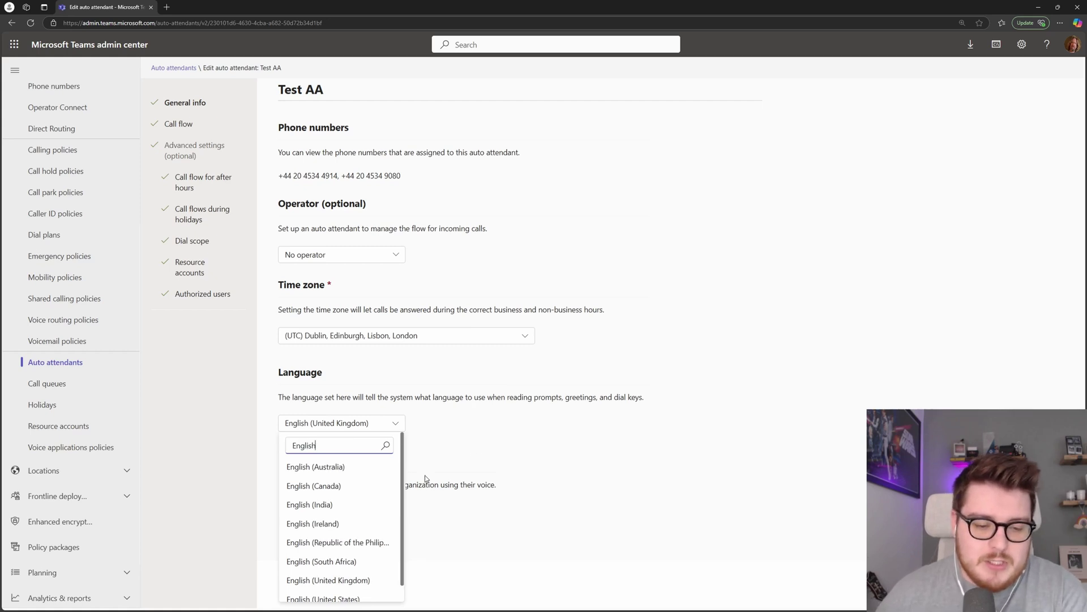
pyautogui.scroll(-1, 385, 482)
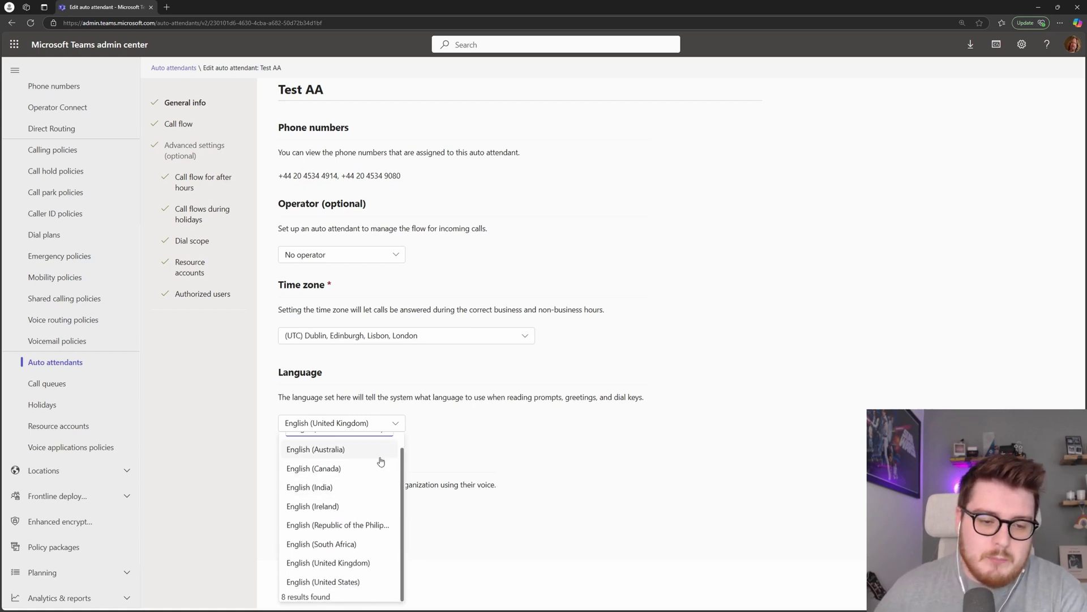
pyautogui.scroll(1, 379, 469)
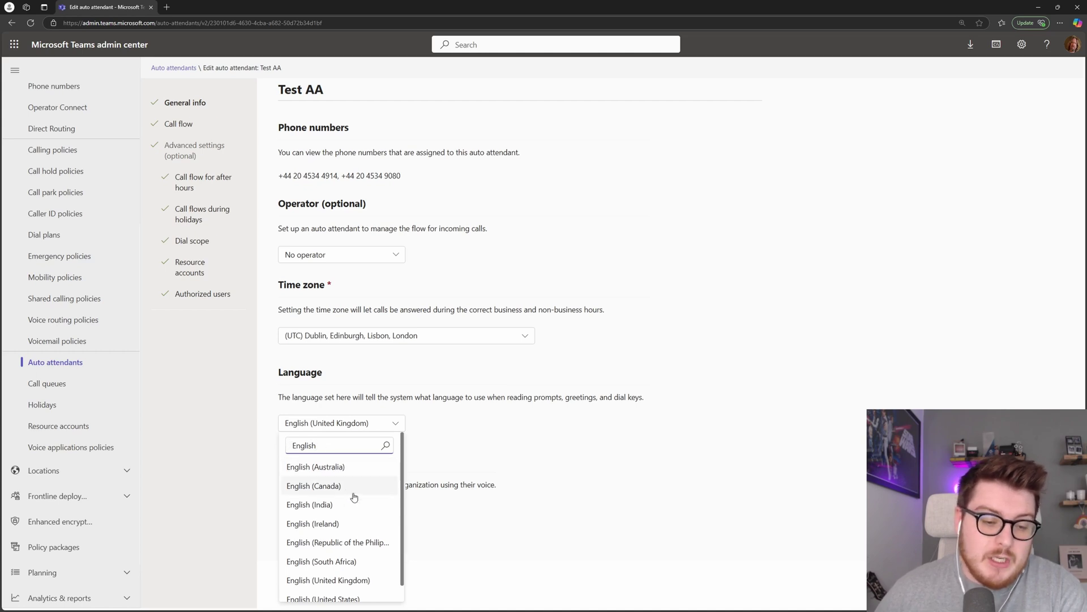
pyautogui.scroll(-1, 351, 475)
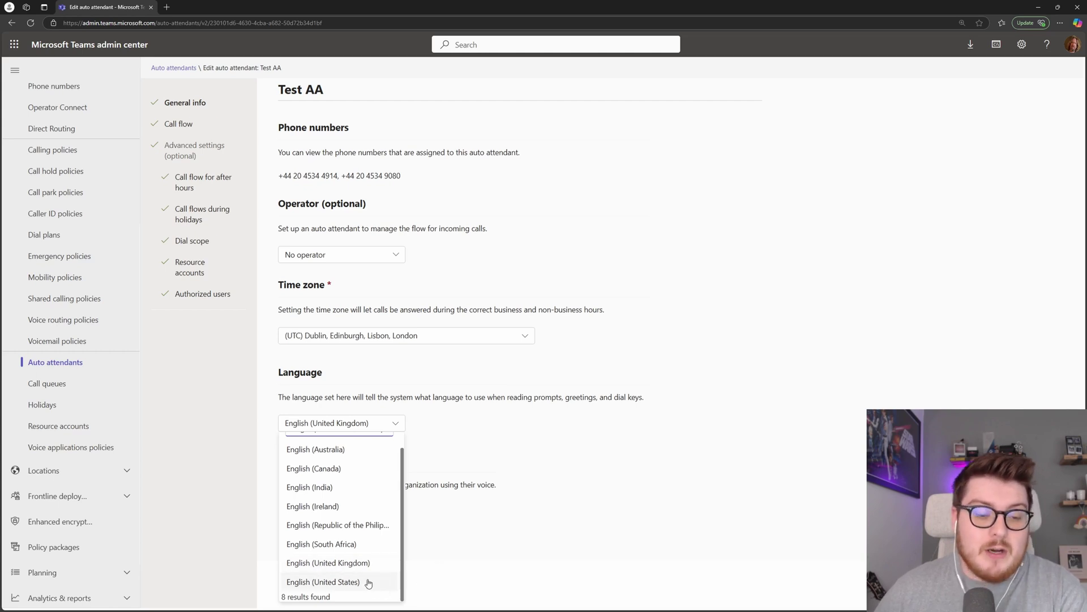
pyautogui.scroll(1, 354, 544)
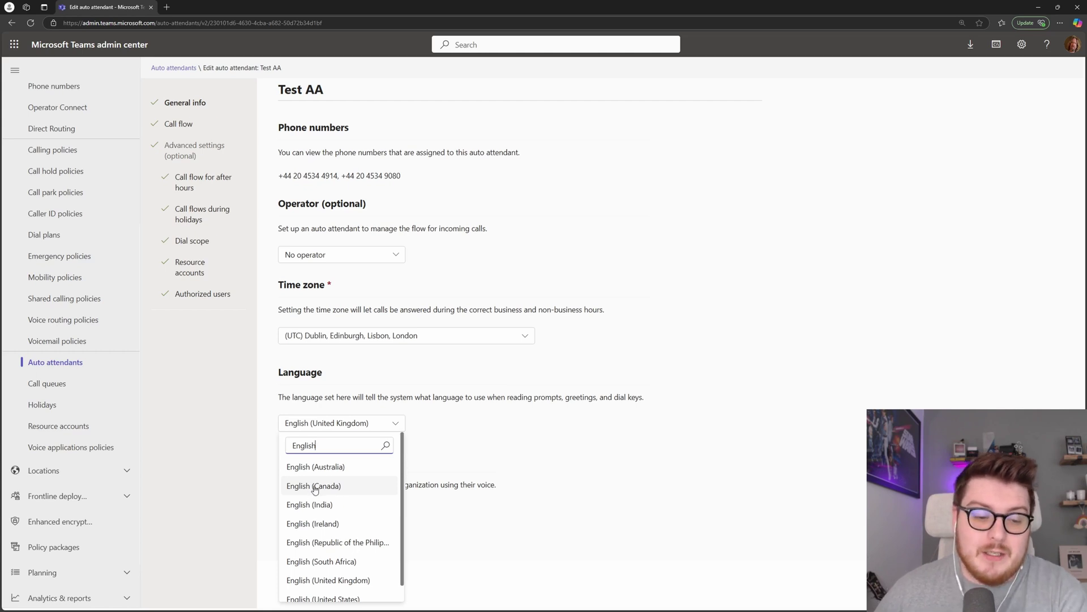
pyautogui.click(458, 458)
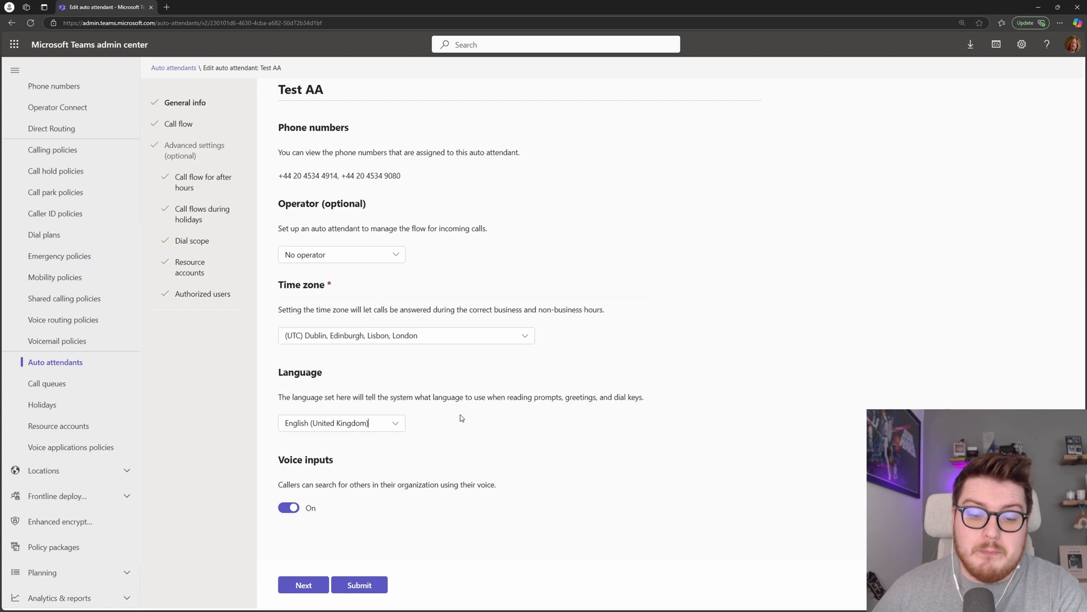
pyautogui.moveTo(287, 459); pyautogui.dragTo(328, 462)
pyautogui.click(321, 469)
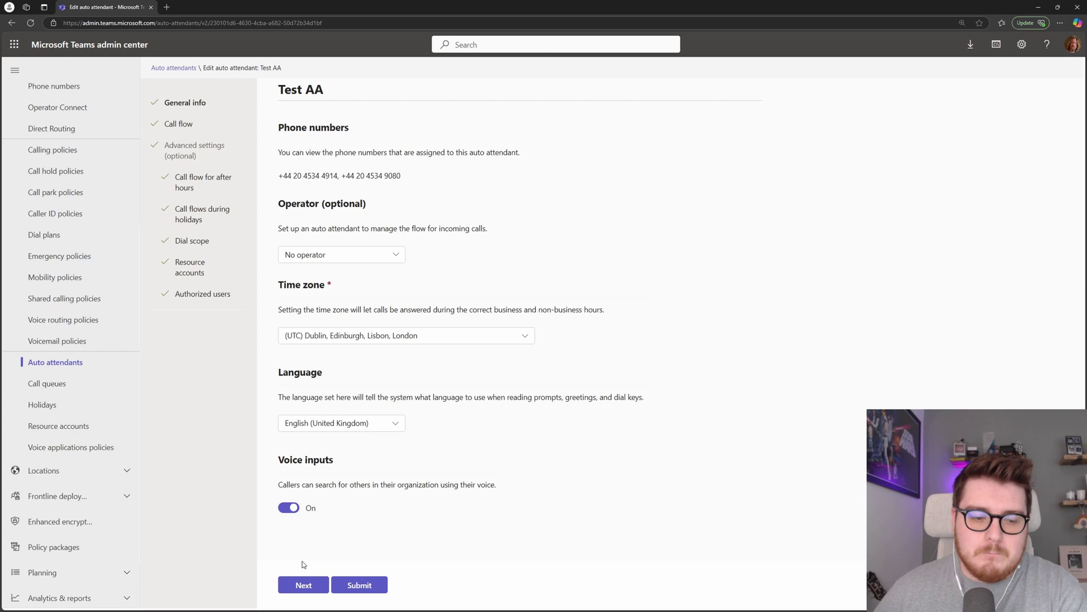
# Step: In the call flow, set the greeting to No greeting, keeping calls redirected to Test CQ
pyautogui.click(303, 586)
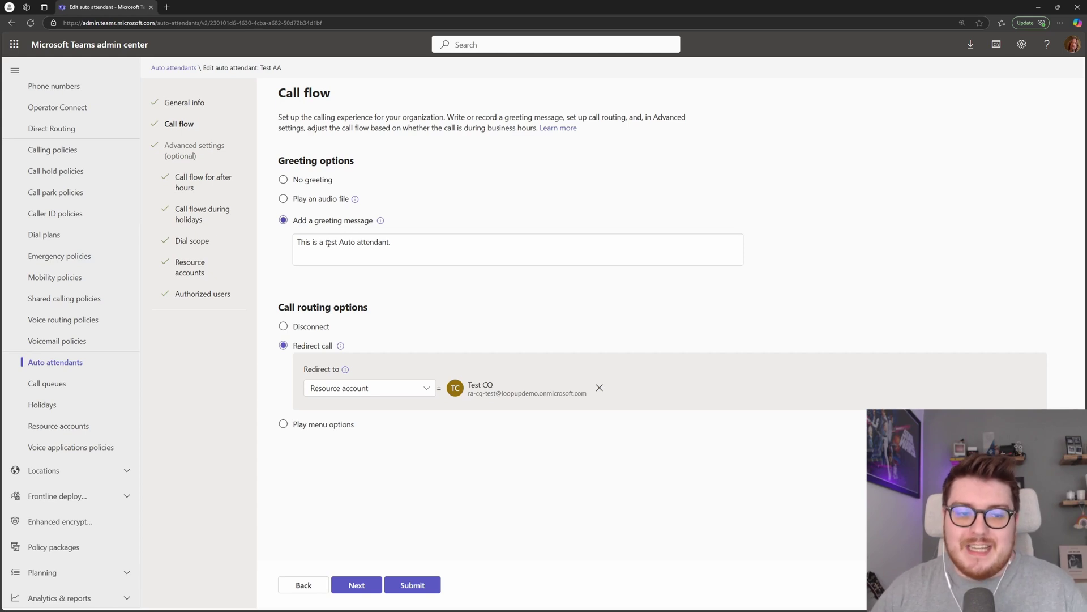
pyautogui.click(296, 181)
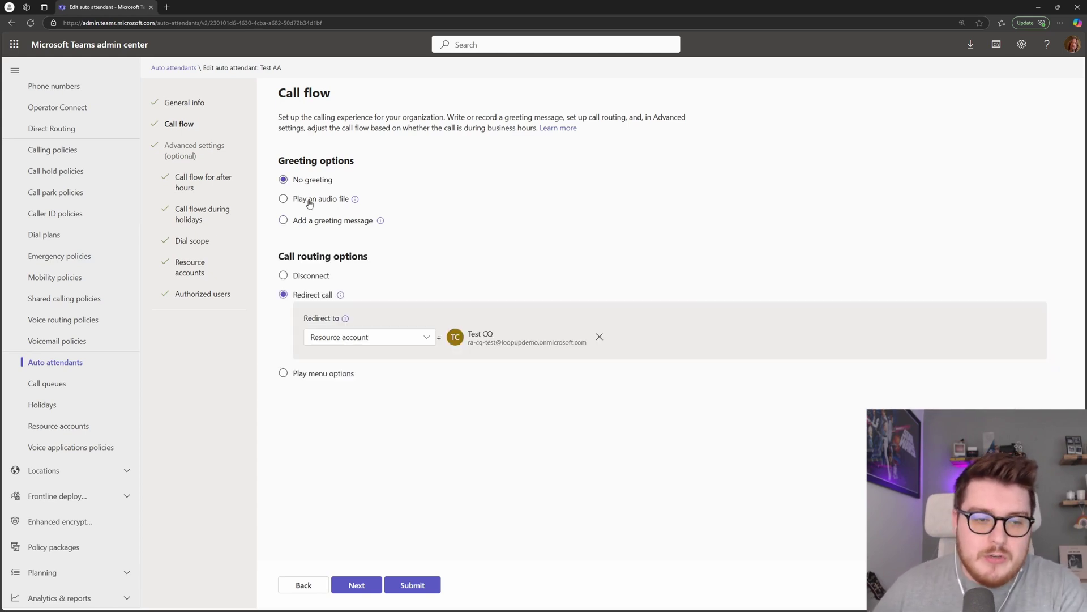
pyautogui.click(305, 203)
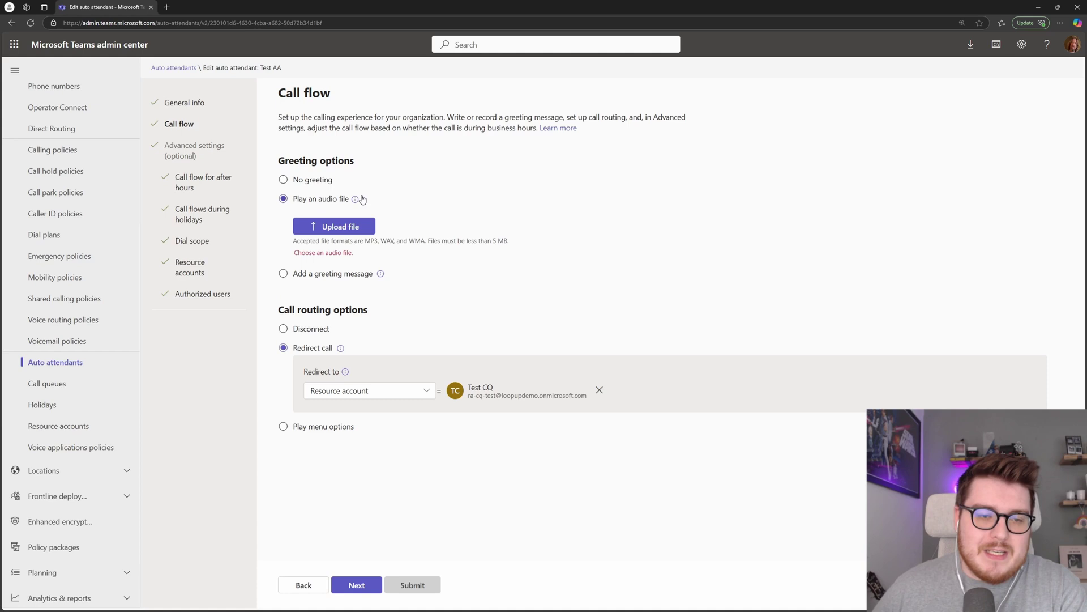
pyautogui.click(326, 274)
pyautogui.click(324, 251)
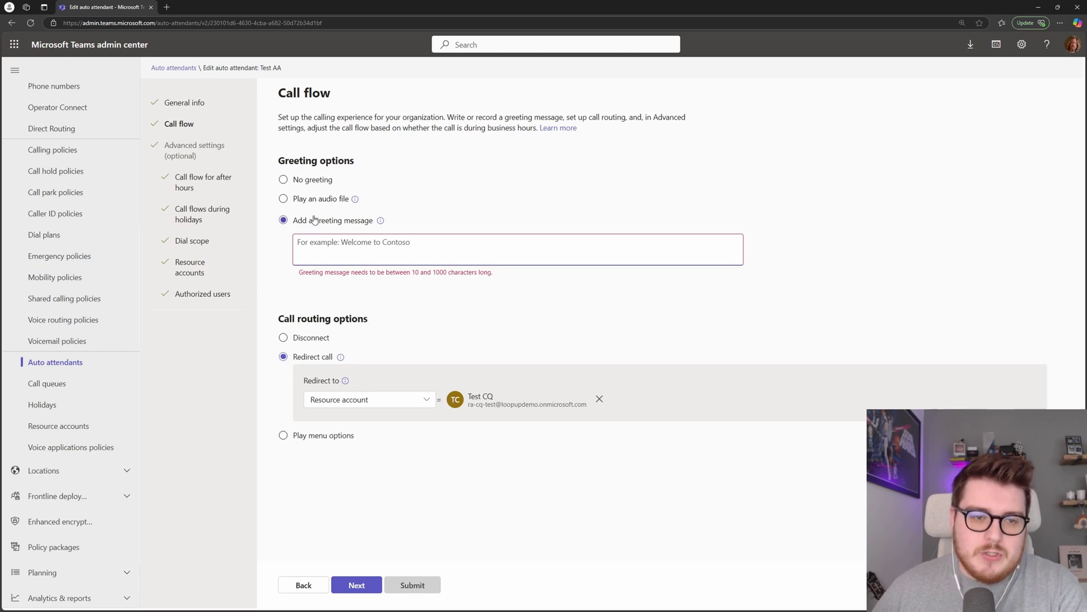
pyautogui.click(313, 180)
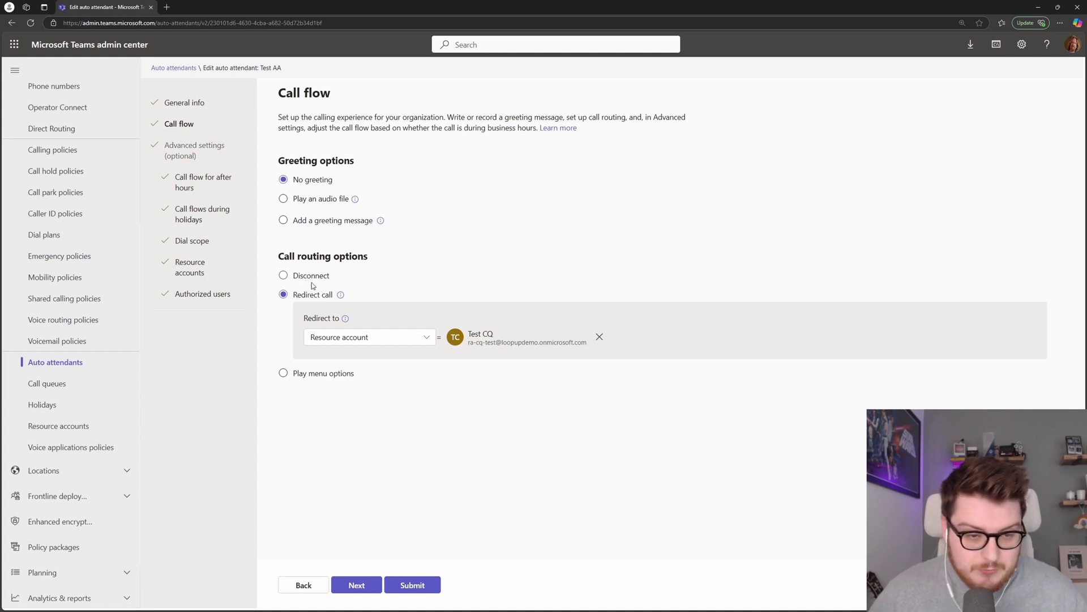
# Step: Review the Redirect to destination types unchanged, then switch call routing to Play menu options
pyautogui.click(355, 340)
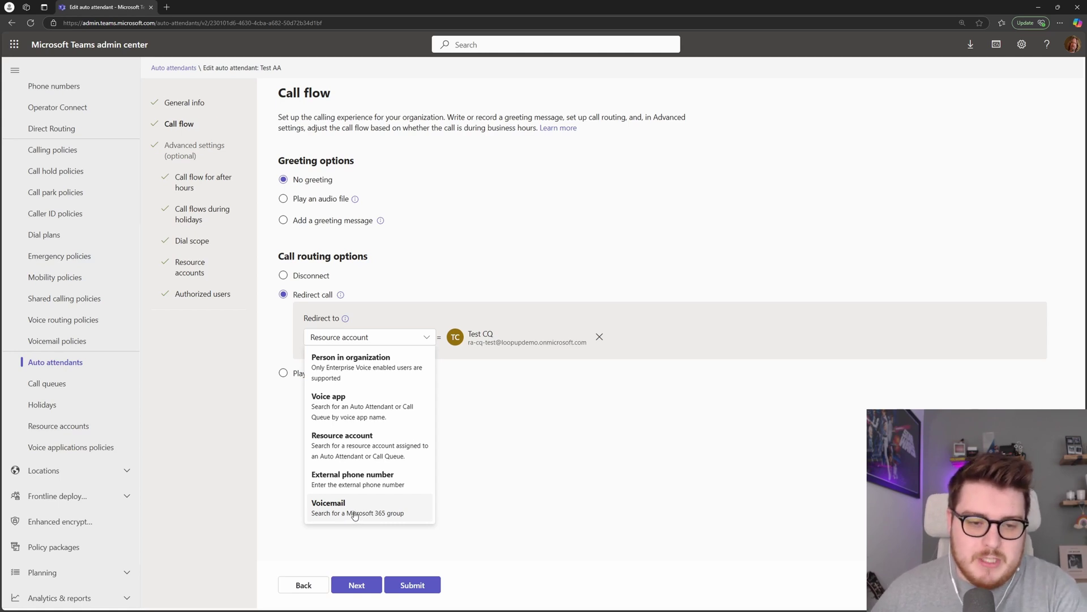
pyautogui.click(491, 421)
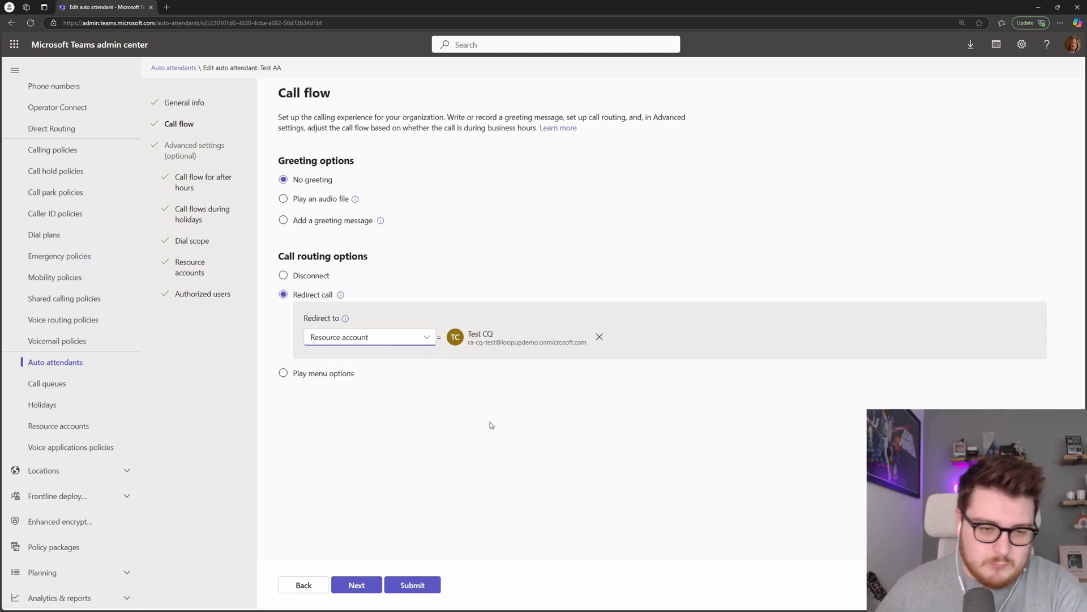
pyautogui.click(322, 375)
pyautogui.scroll(-2, 270, 374)
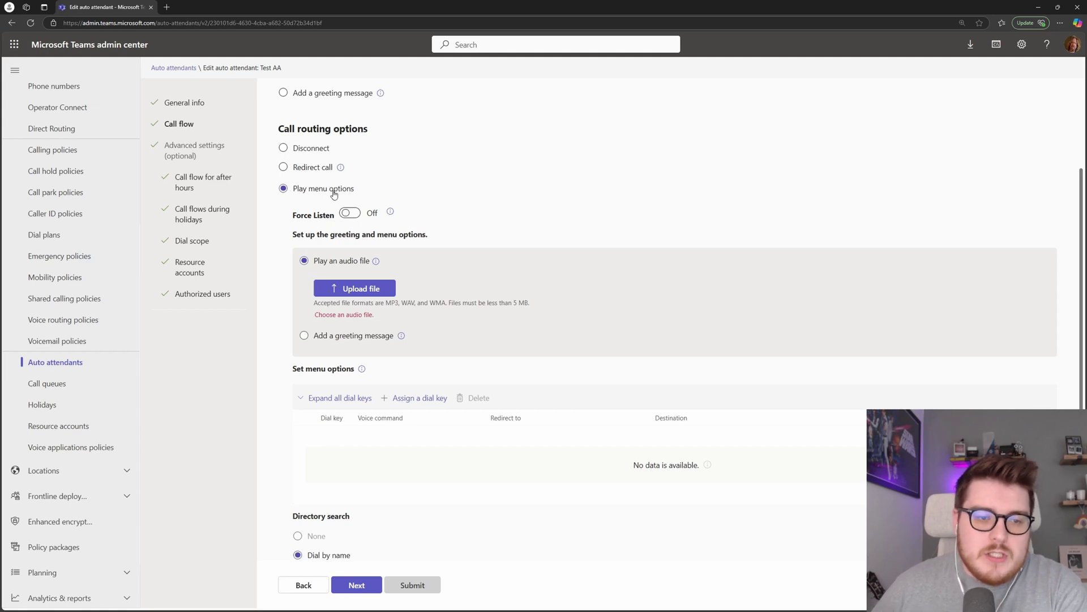
# Step: Toggle Force Listen on and off for the menu, leaving it Off
pyautogui.scroll(-1, 319, 220)
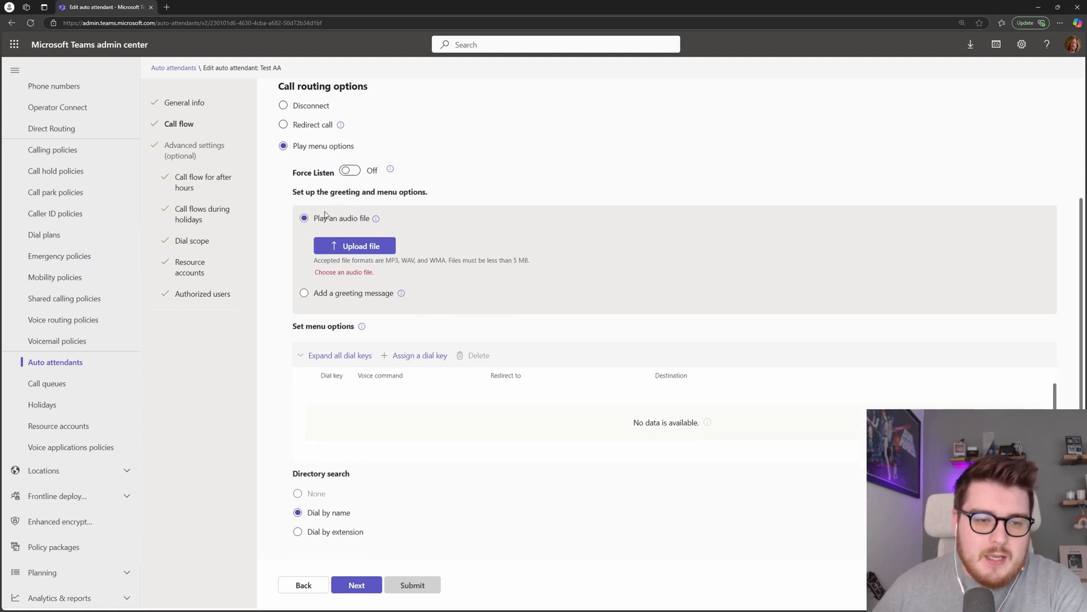
pyautogui.click(348, 174)
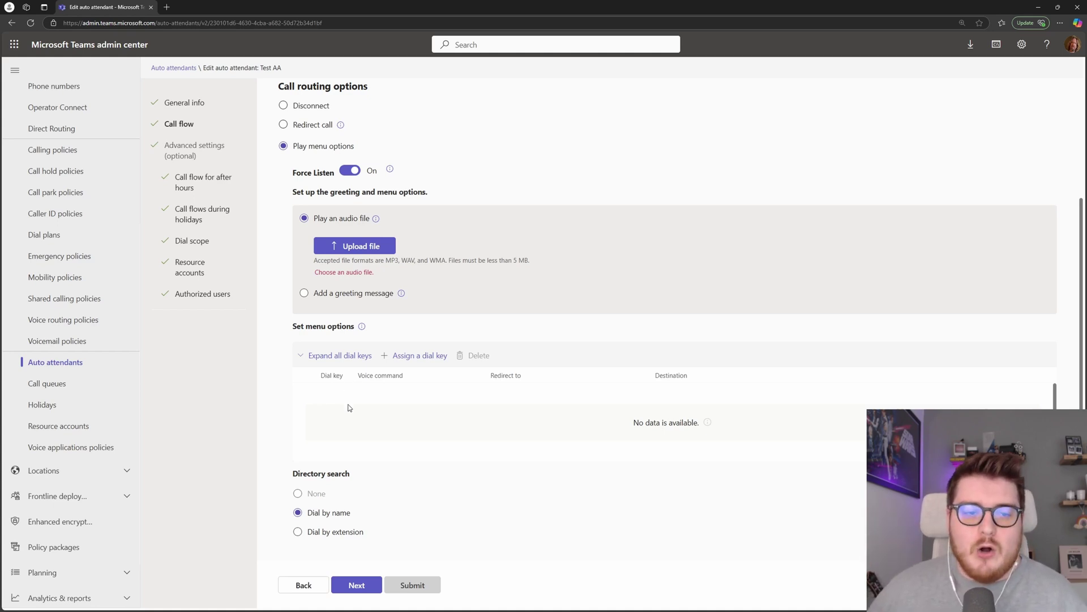
pyautogui.click(351, 172)
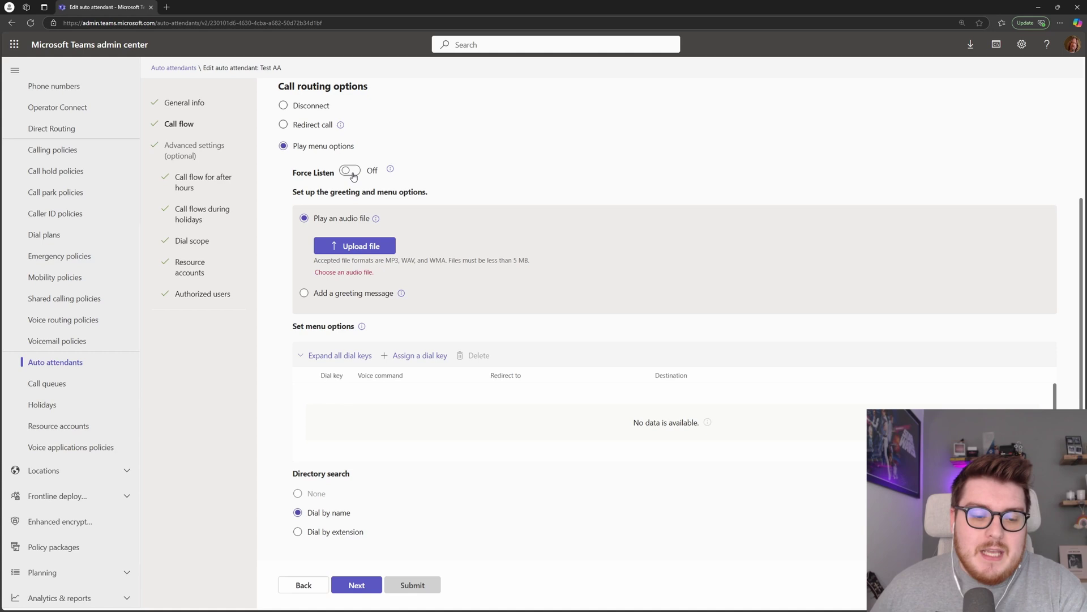
pyautogui.click(354, 177)
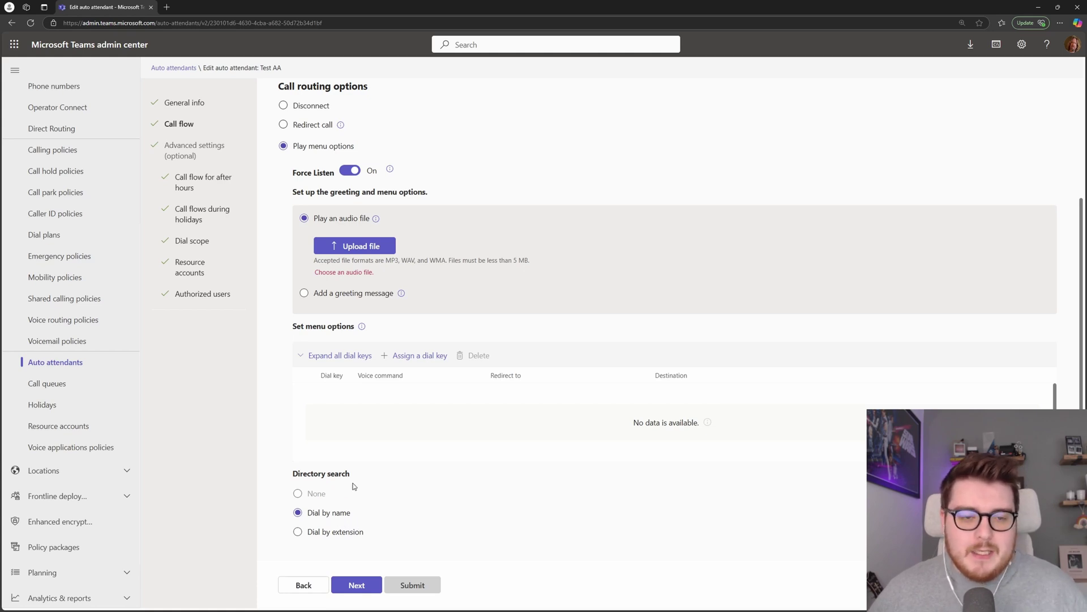
pyautogui.click(353, 172)
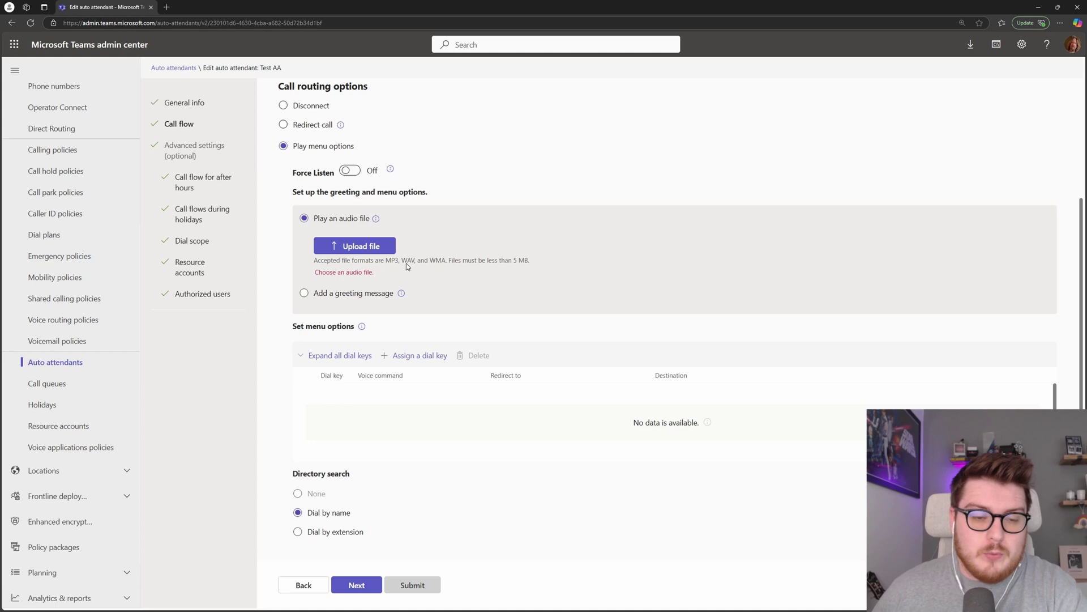
# Step: Enter the typed menu greeting 'Press 1 for Sales, Press 2 for Support.'
pyautogui.click(361, 293)
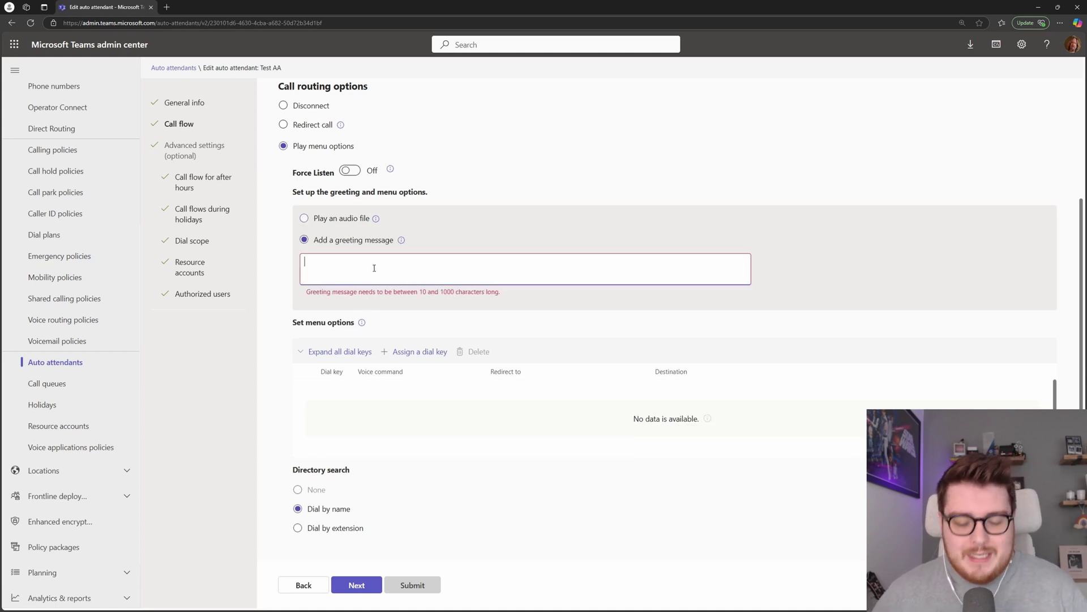
pyautogui.write('Press 1 for ')
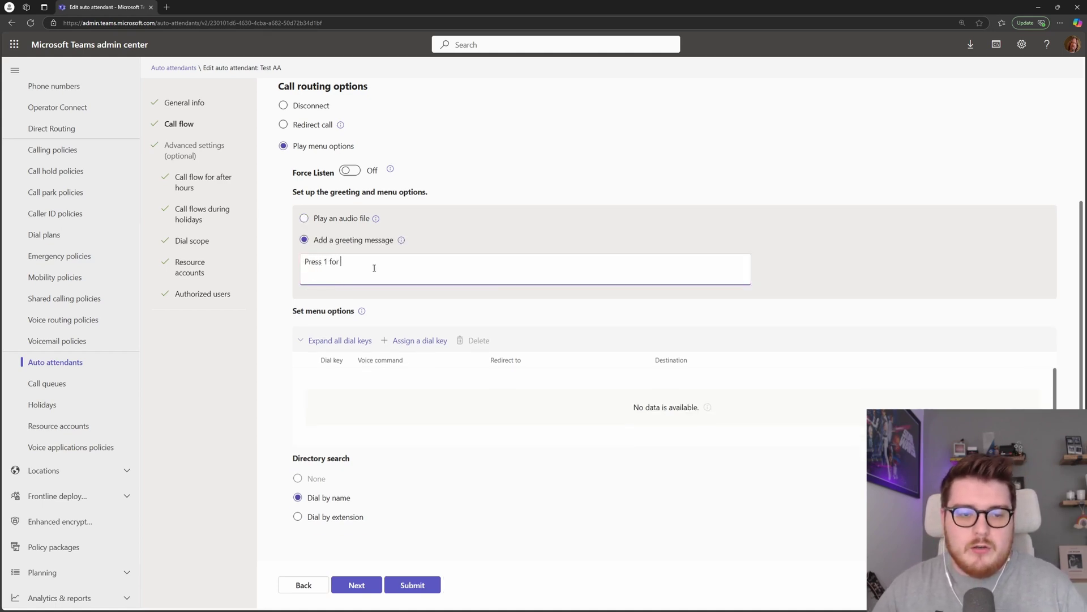
pyautogui.write('Sales, Ap')
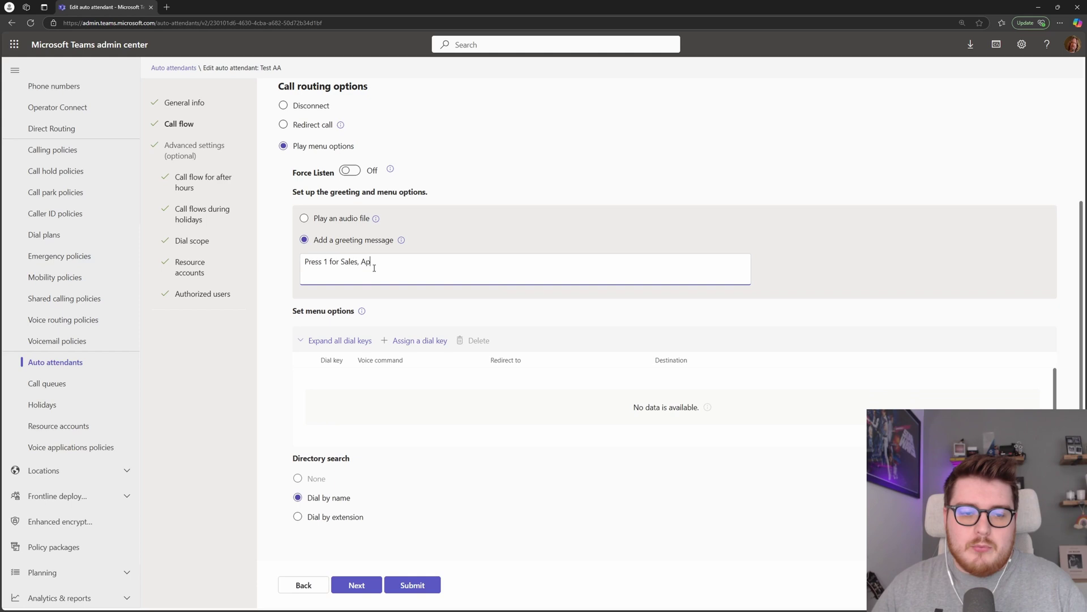
pyautogui.press('BackSpace')
pyautogui.press('BackSpace')
pyautogui.press('BackSpace')
pyautogui.press('BackSpace')
pyautogui.press('BackSpace')
pyautogui.press('BackSpace')
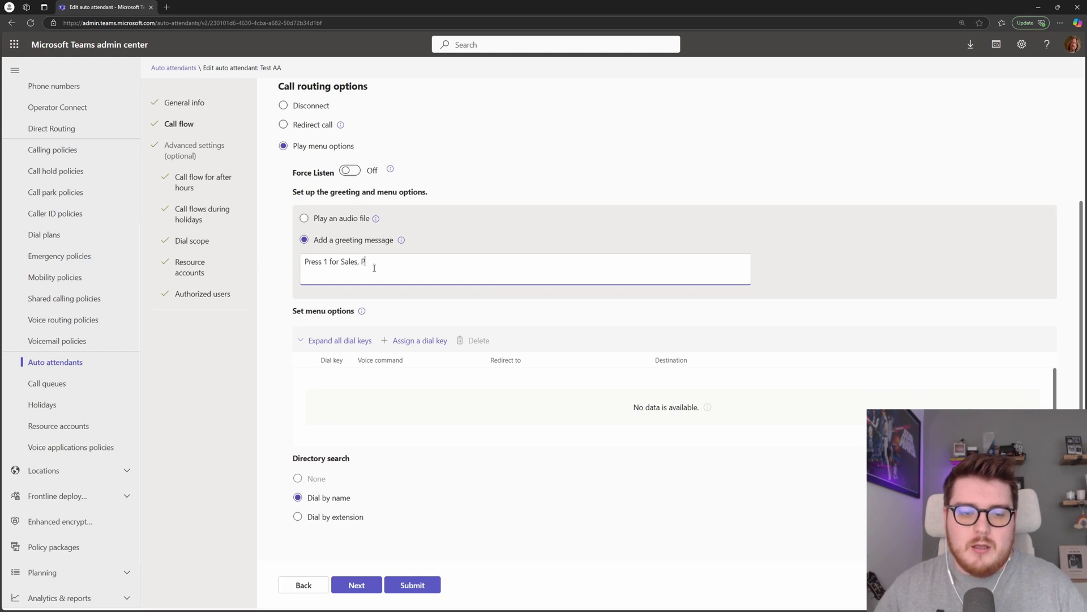
pyautogui.write(', Press 2 for Support.')
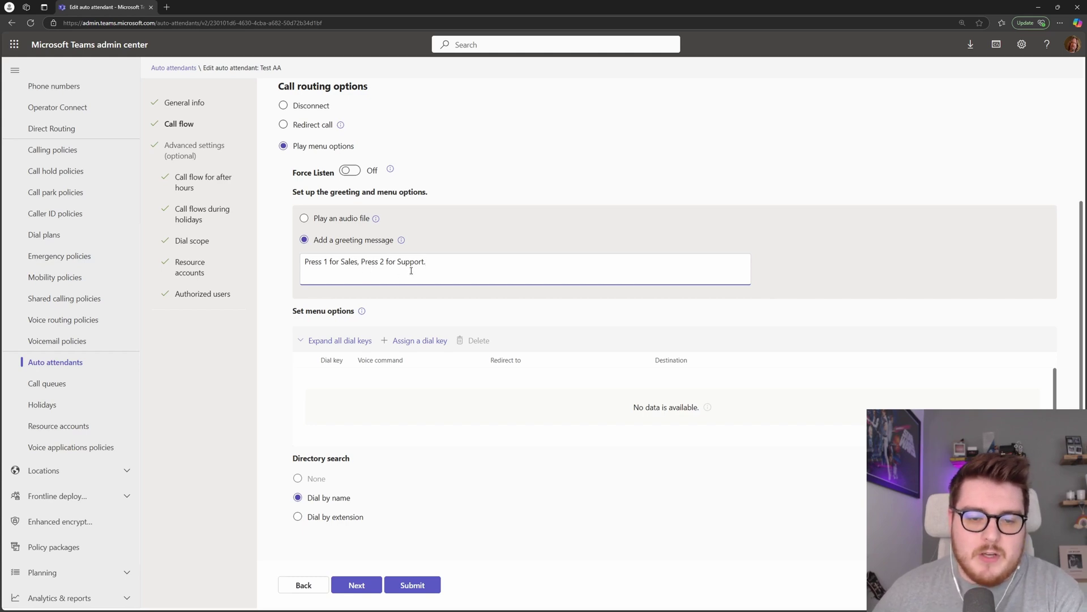
pyautogui.scroll(-1, 334, 332)
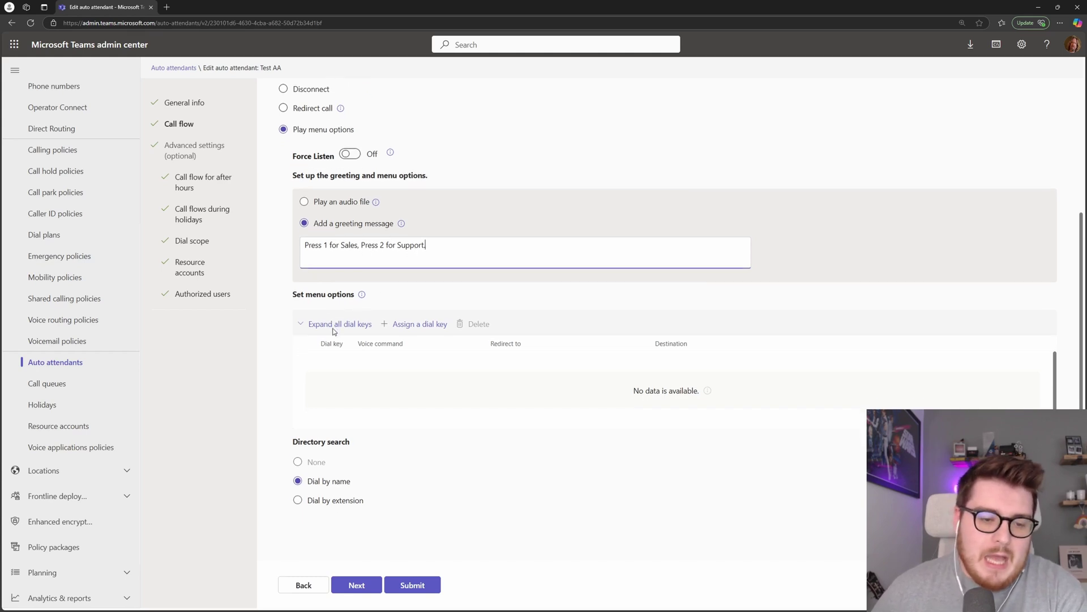
pyautogui.scroll(1, 337, 332)
pyautogui.scroll(-1, 430, 393)
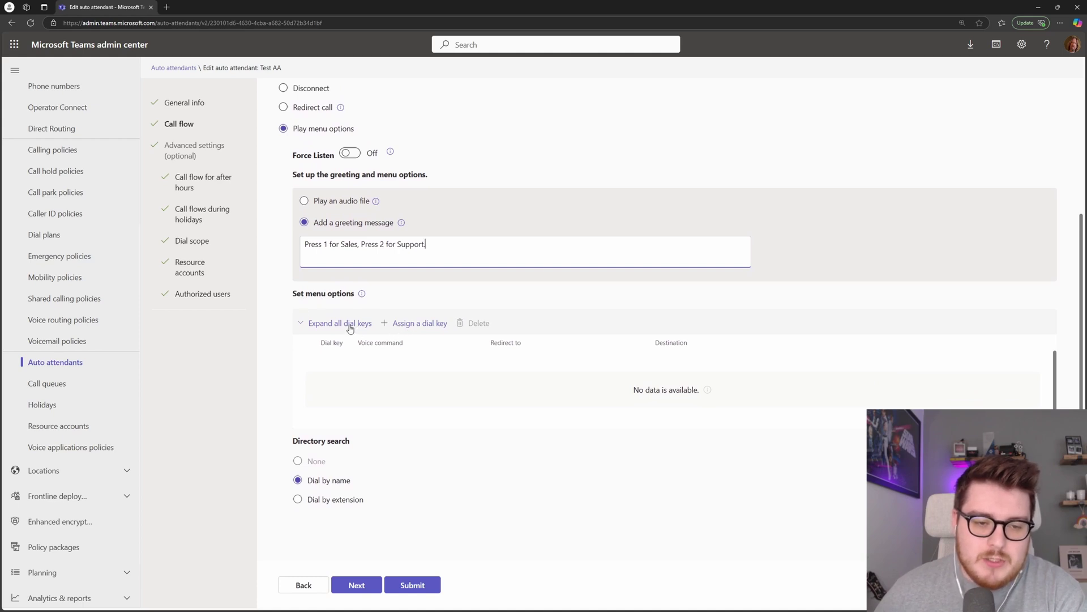
# Step: Add dial key 1 with voice command 'Sales', redirected via Voice app to the Test CQ call queue
pyautogui.click(403, 324)
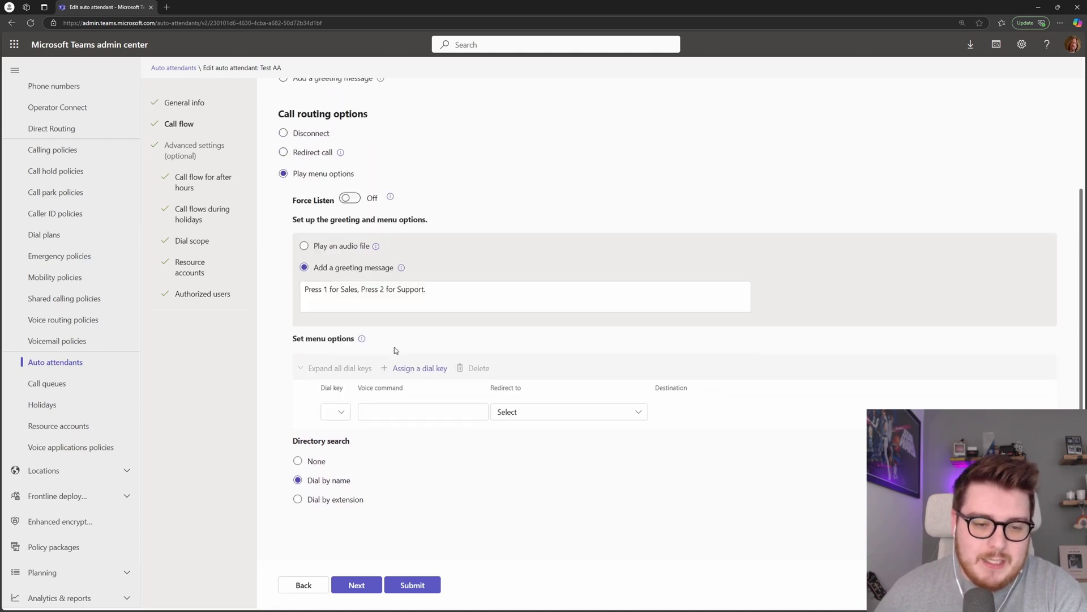
pyautogui.click(342, 412)
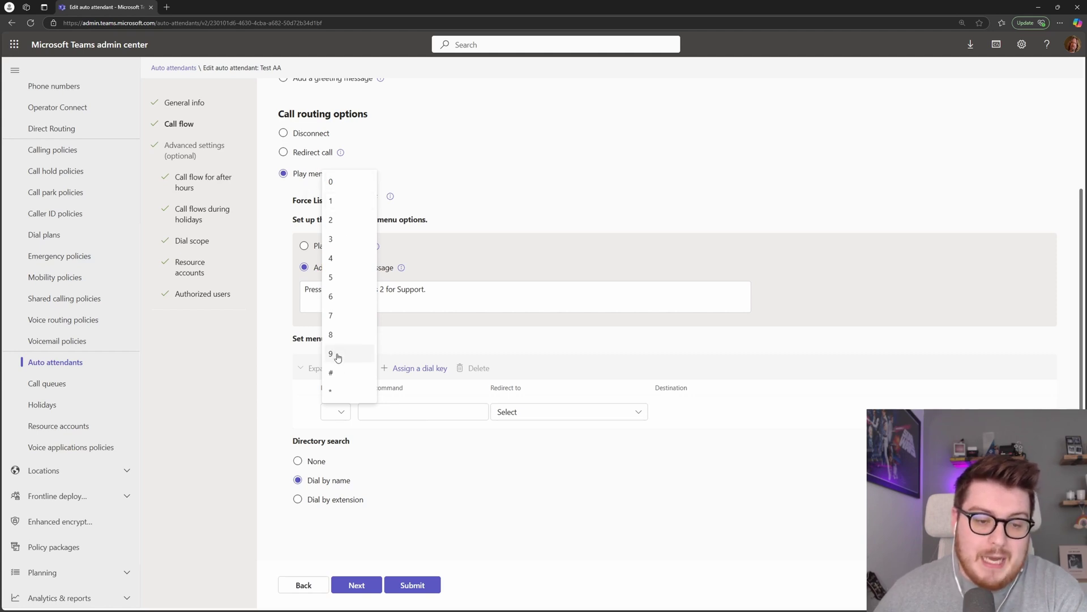
pyautogui.click(343, 203)
pyautogui.click(374, 410)
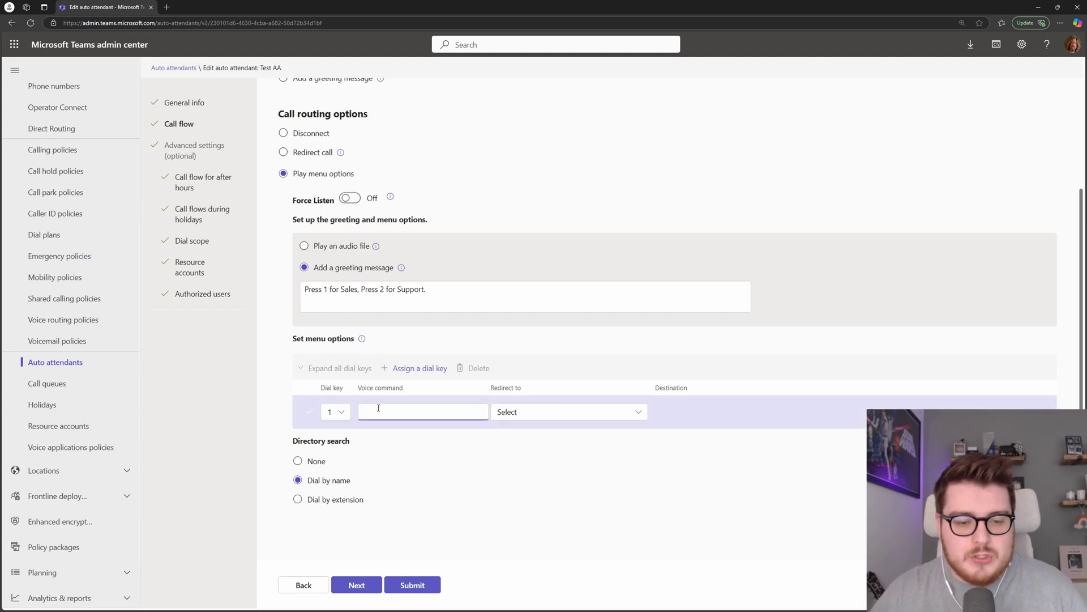
pyautogui.write('Sales')
pyautogui.click(541, 412)
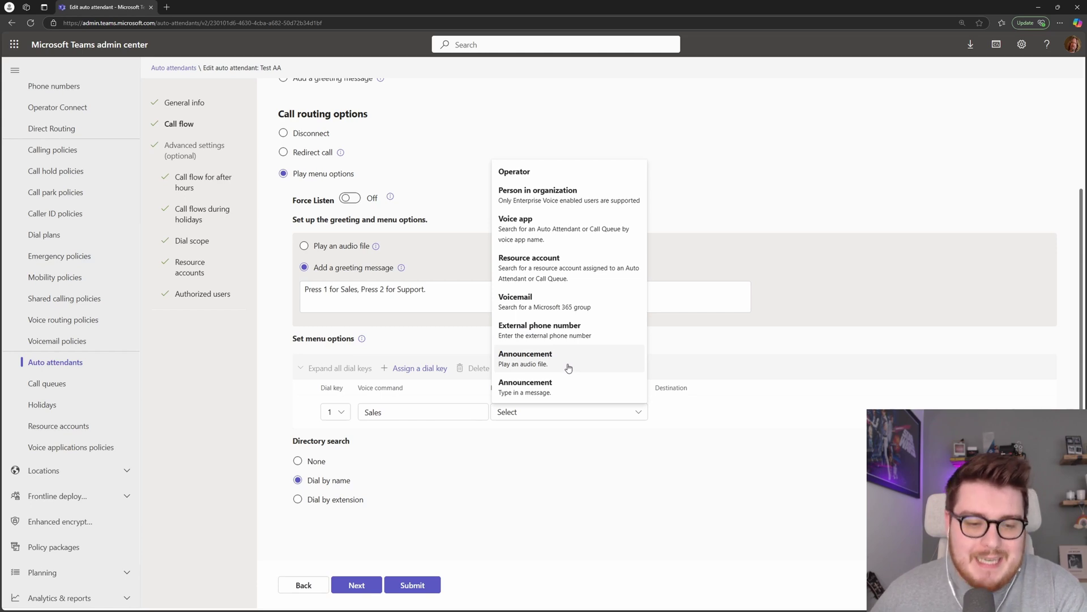
pyautogui.click(547, 238)
pyautogui.click(682, 413)
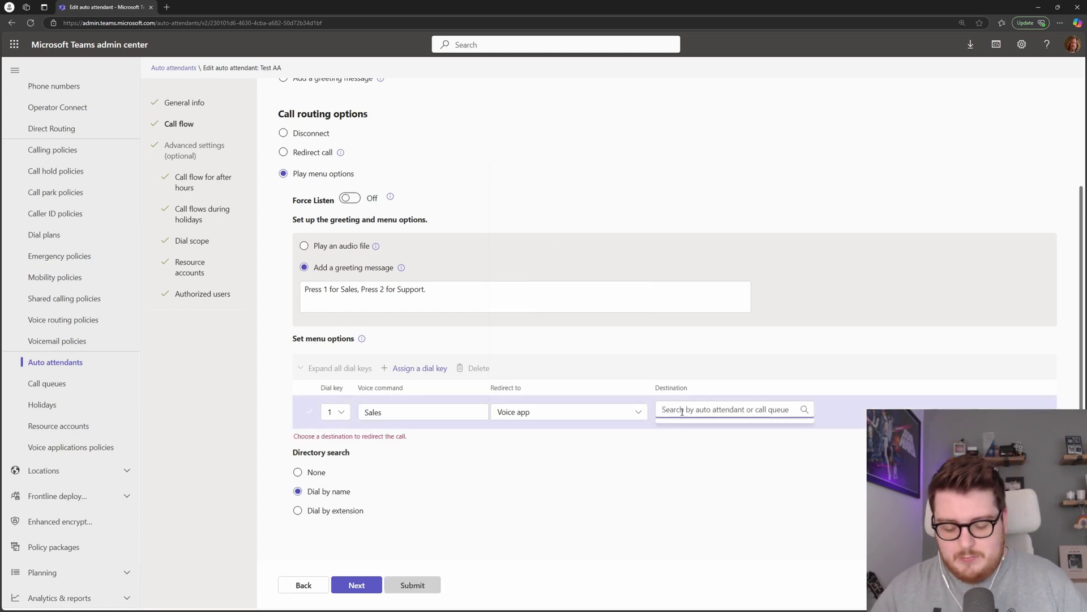
pyautogui.write('Ters')
pyautogui.write('t')
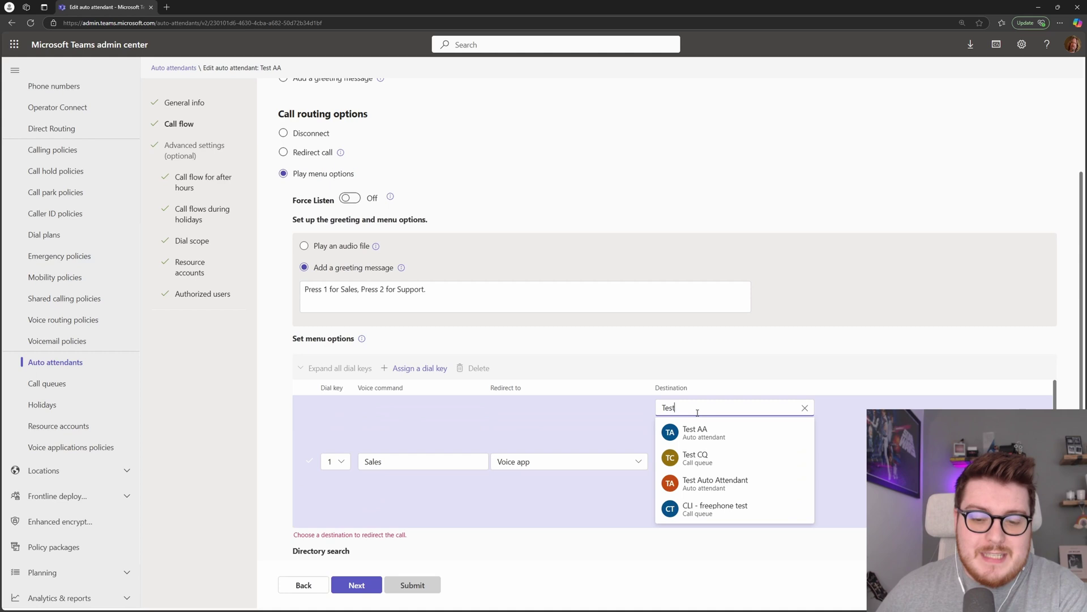
pyautogui.click(710, 461)
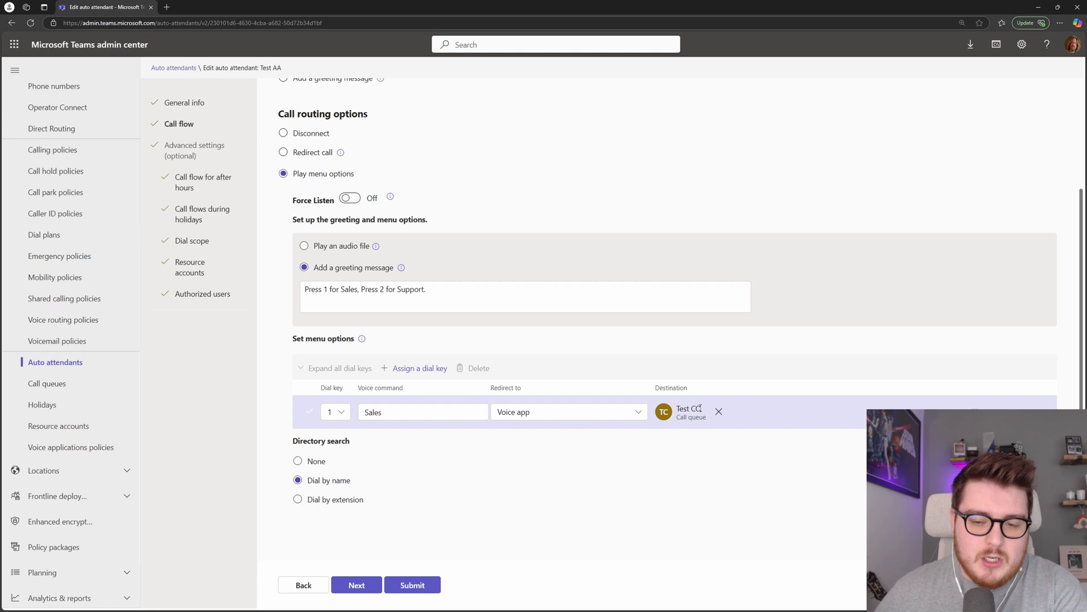
# Step: Add a menu option with dial key 2 and voice command 'Support'
pyautogui.click(416, 369)
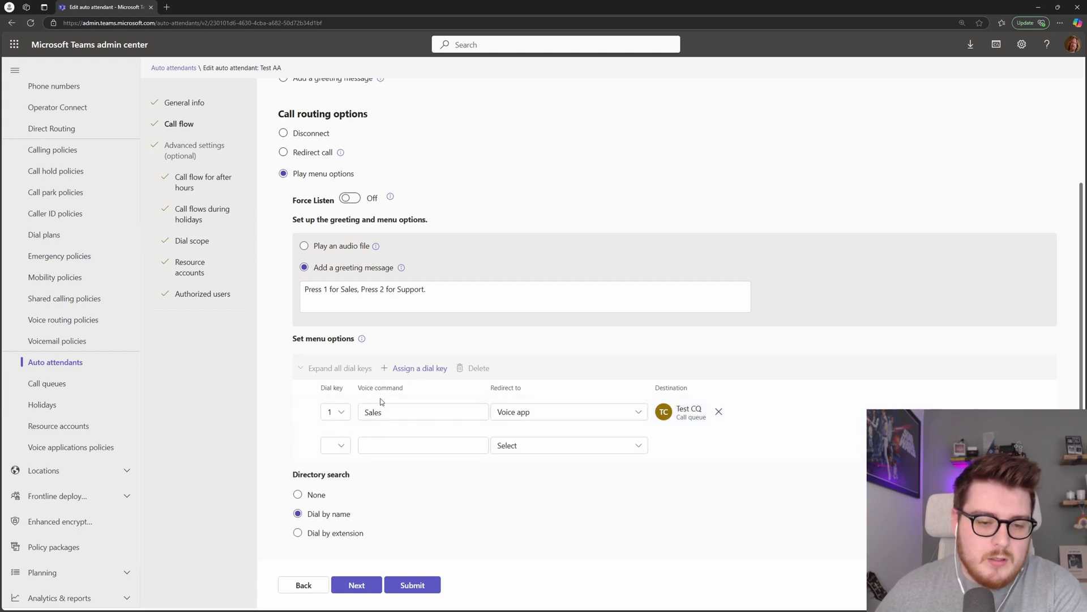
pyautogui.click(336, 446)
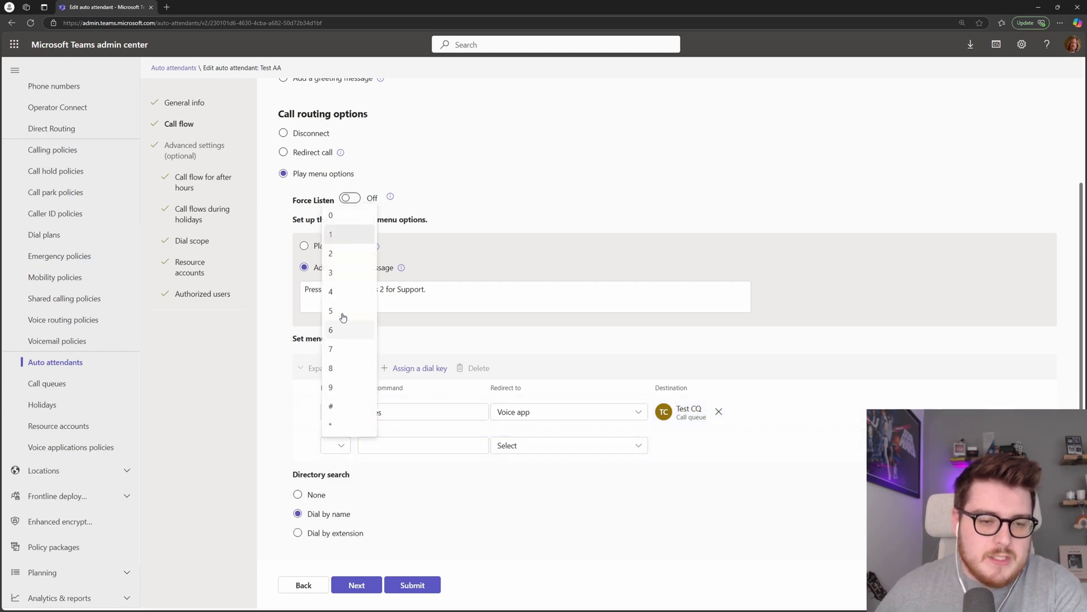
pyautogui.click(338, 262)
pyautogui.click(394, 446)
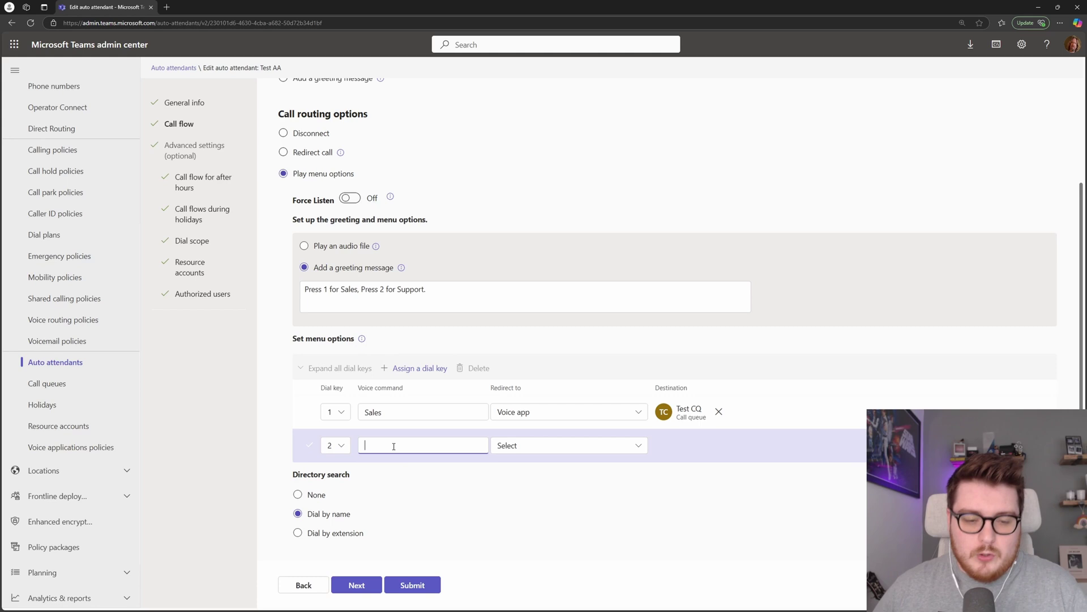
pyautogui.write('Support')
# Step: Redirect key 2 to a typed announcement reading 'Our support is offline.'
pyautogui.click(509, 452)
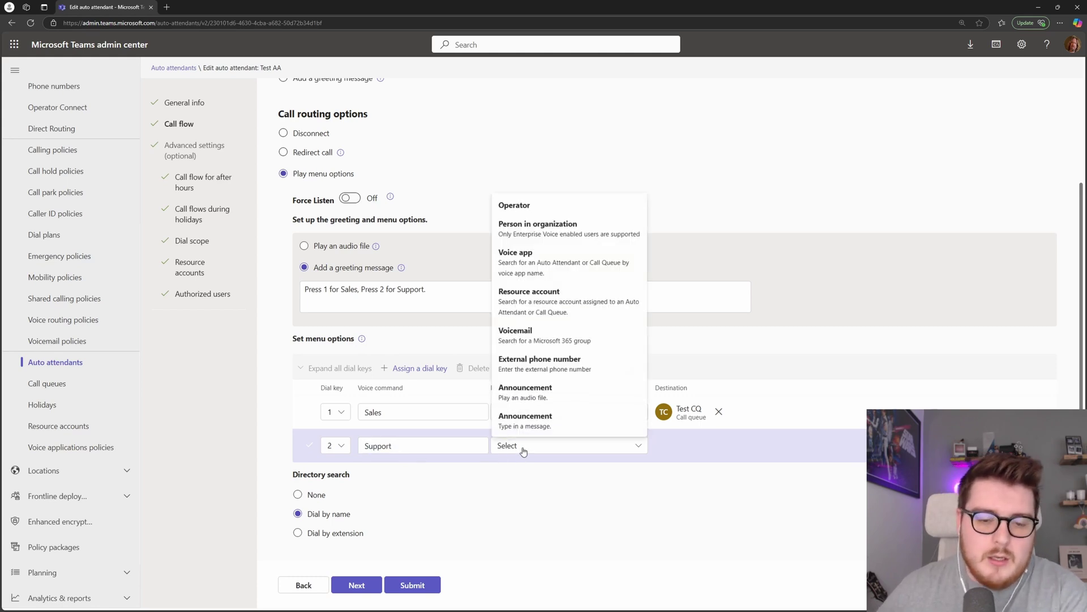
pyautogui.click(527, 417)
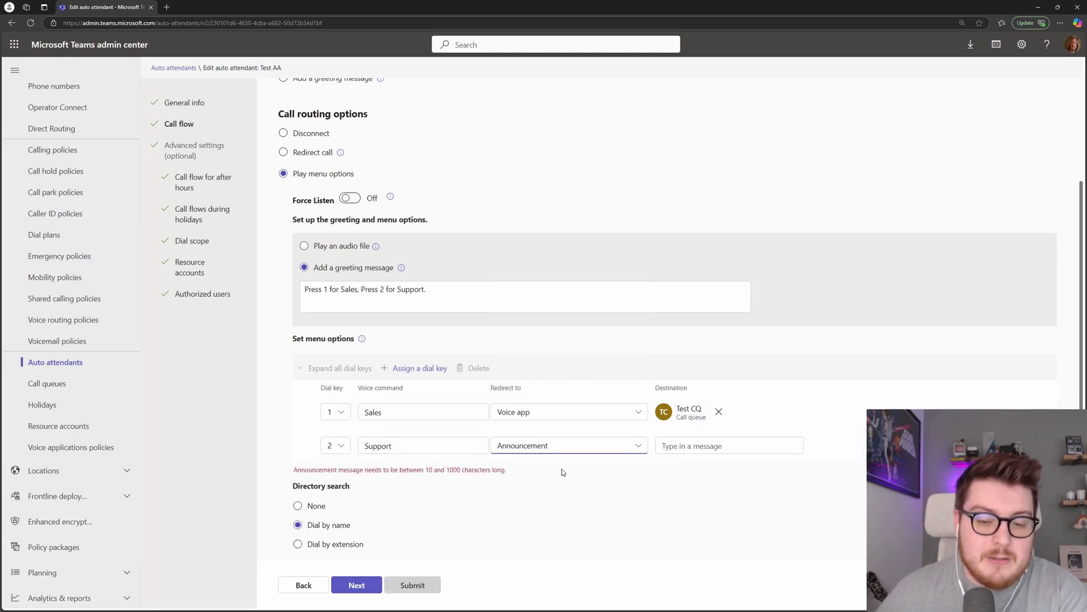
pyautogui.click(694, 449)
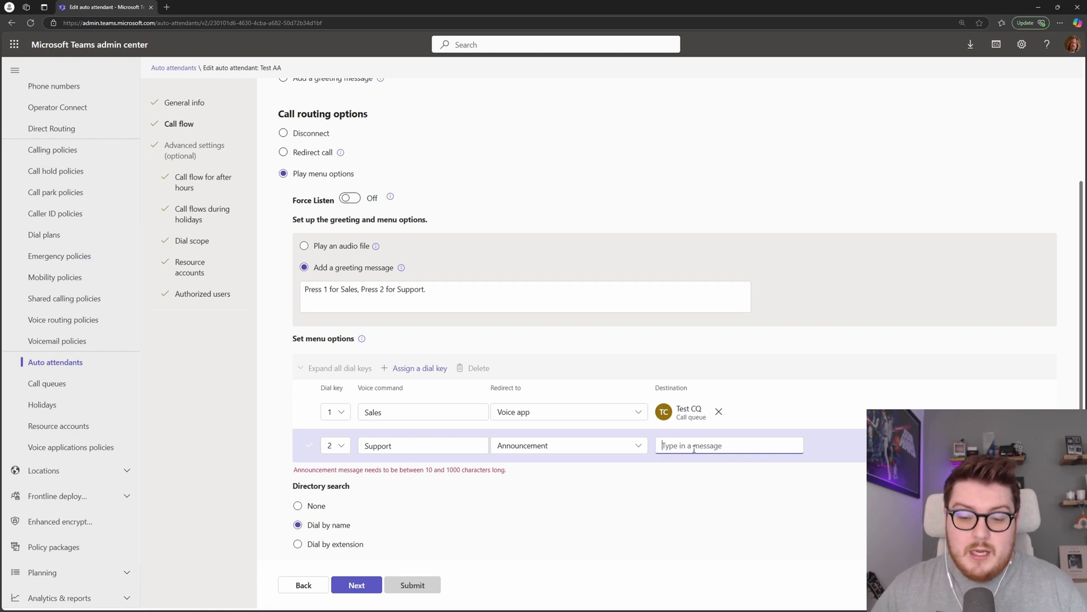
pyautogui.write('OUr su')
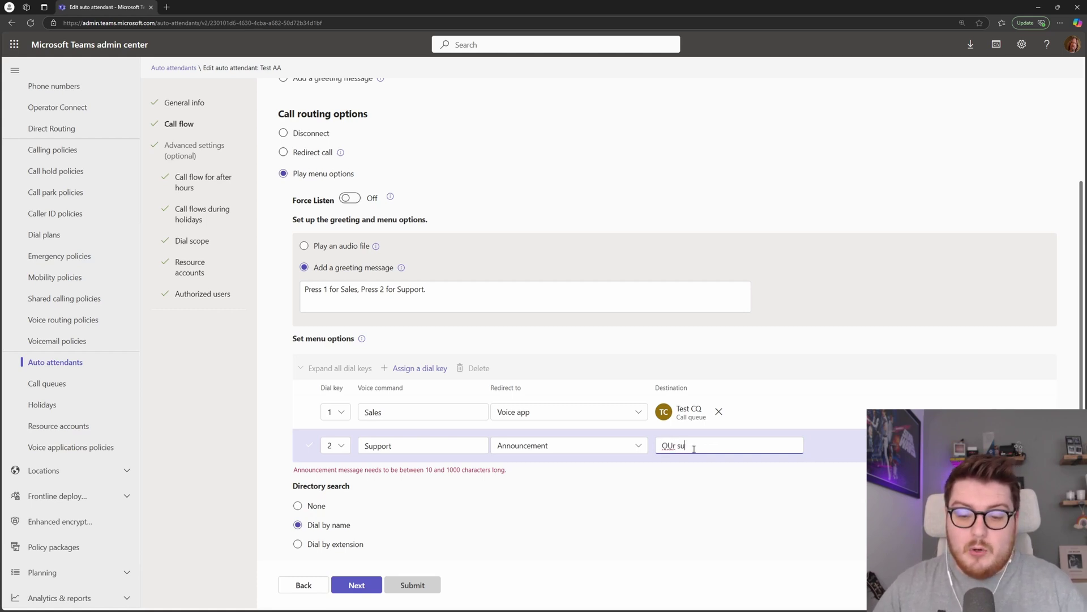
pyautogui.write('pport is offline.')
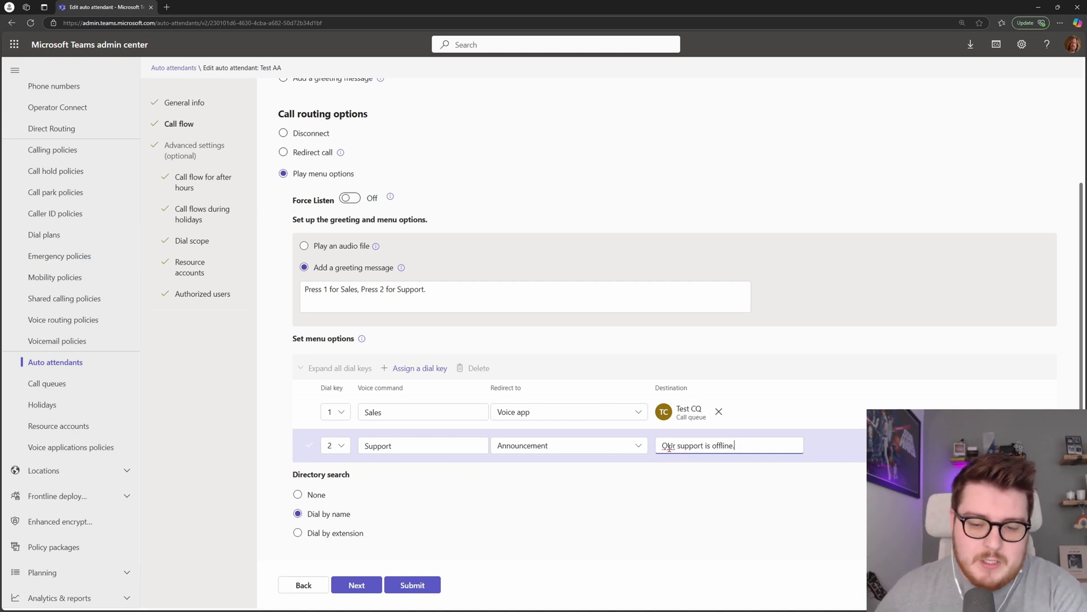
pyautogui.click(671, 446)
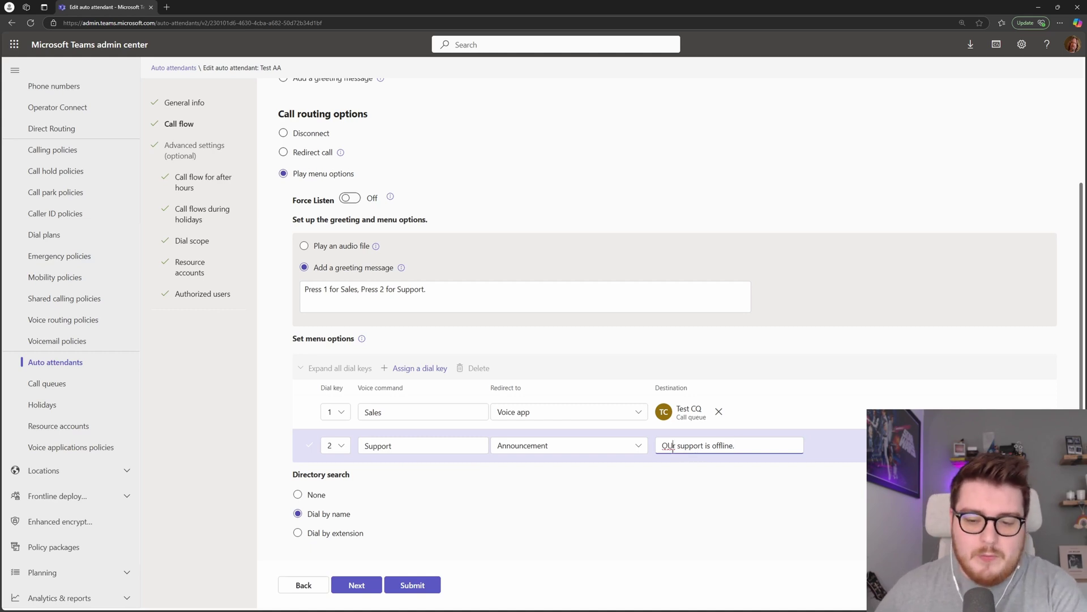
pyautogui.press('BackSpace')
pyautogui.write('u')
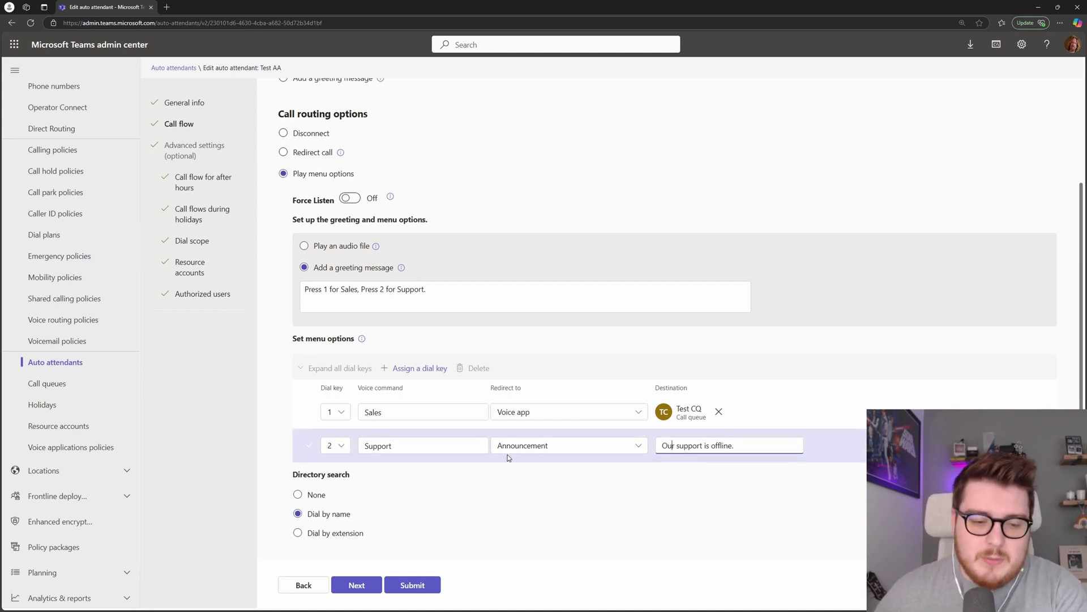
pyautogui.scroll(-1, 654, 447)
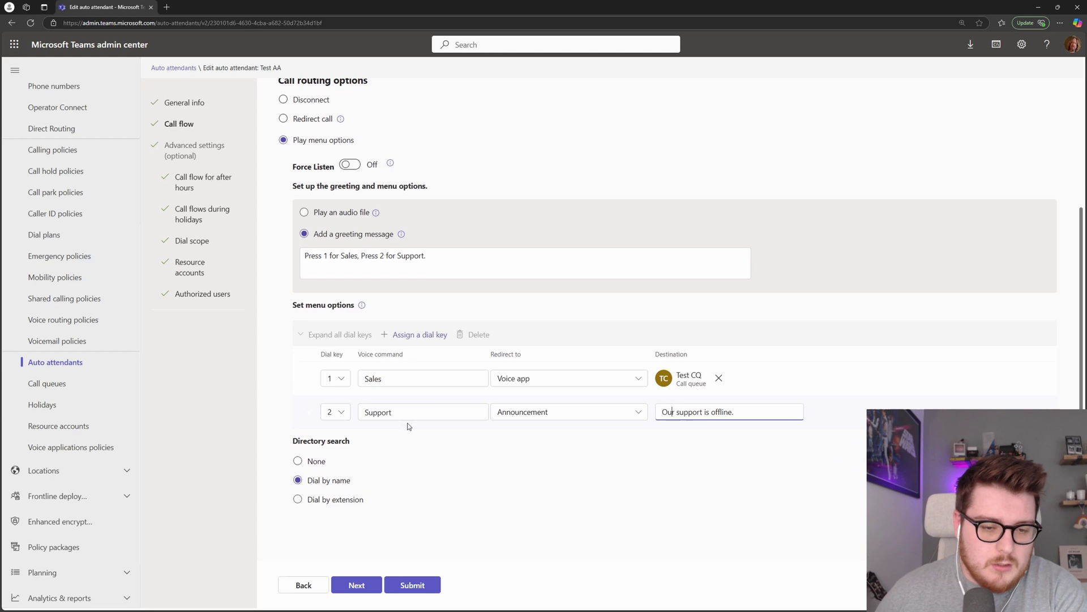
# Step: Set the menu's directory search to None and continue to the after-hours call flow
pyautogui.click(508, 422)
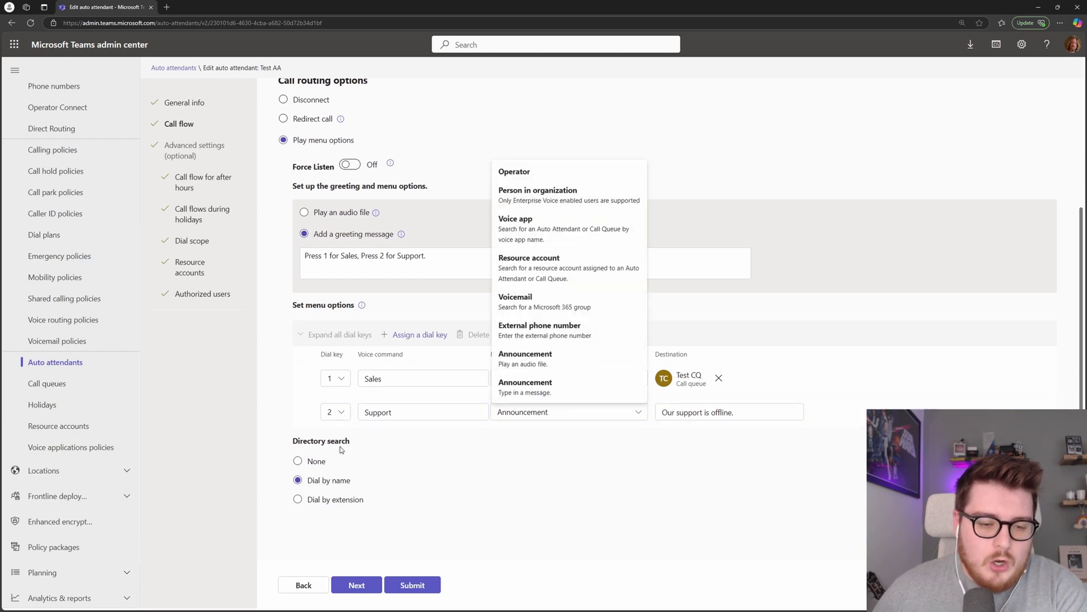
pyautogui.click(309, 442)
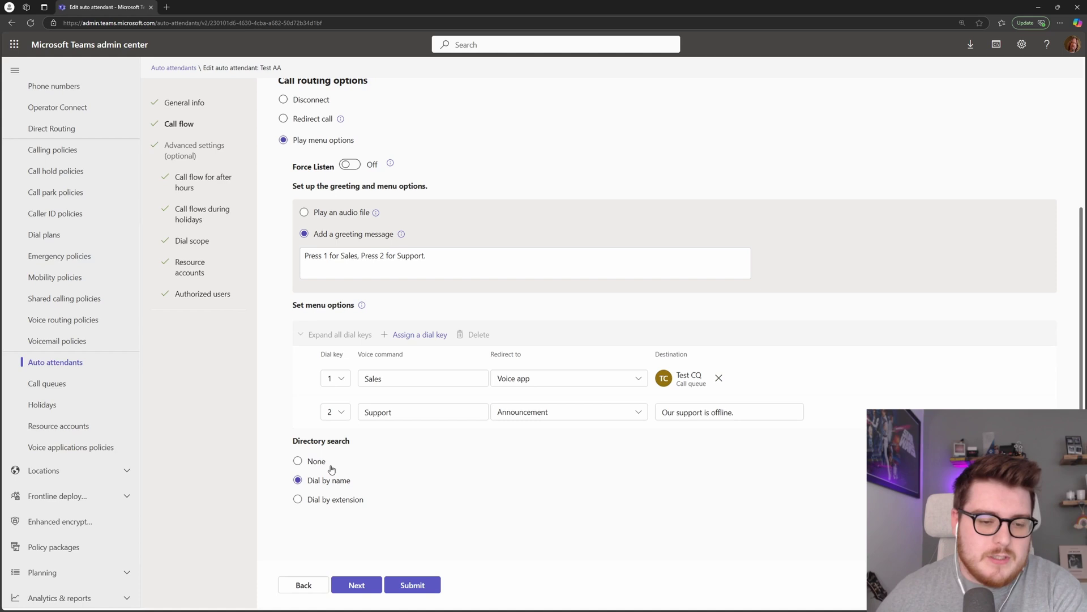
pyautogui.click(313, 463)
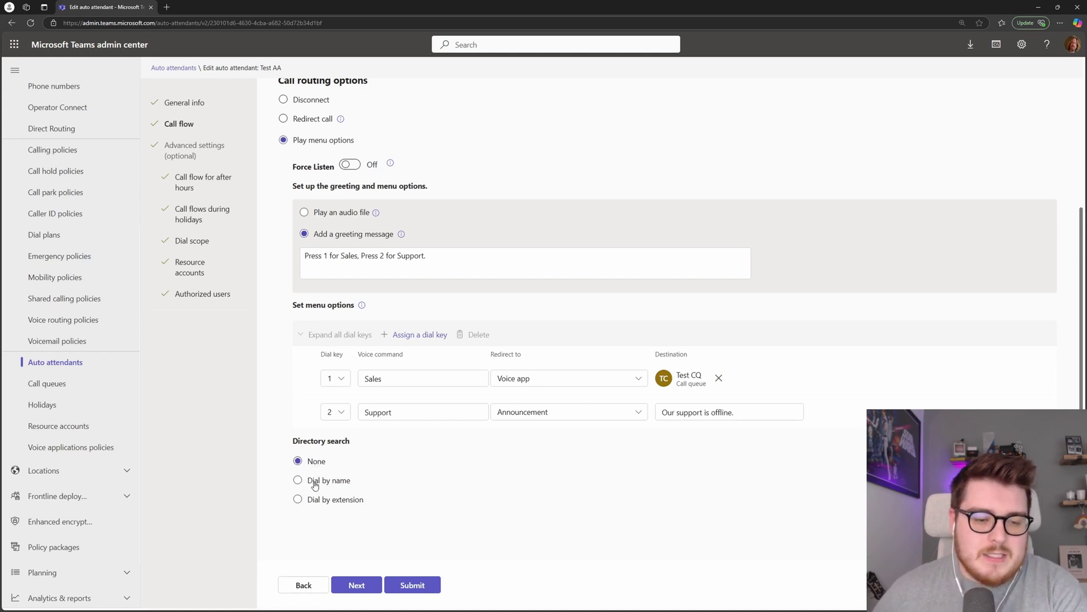
pyautogui.click(315, 486)
pyautogui.click(320, 504)
pyautogui.click(320, 482)
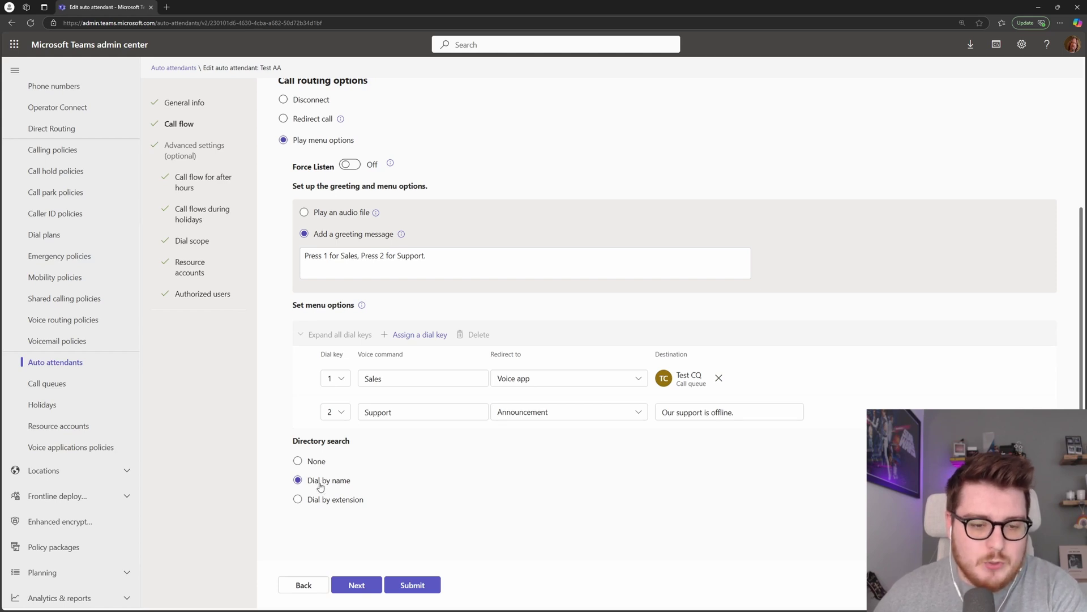
pyautogui.click(314, 463)
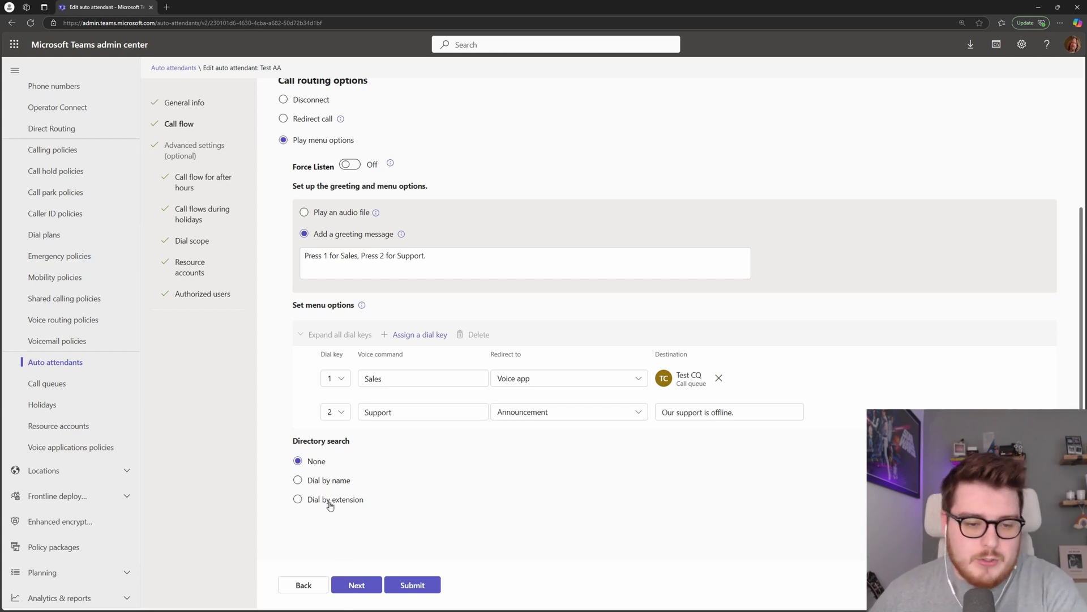
pyautogui.click(357, 587)
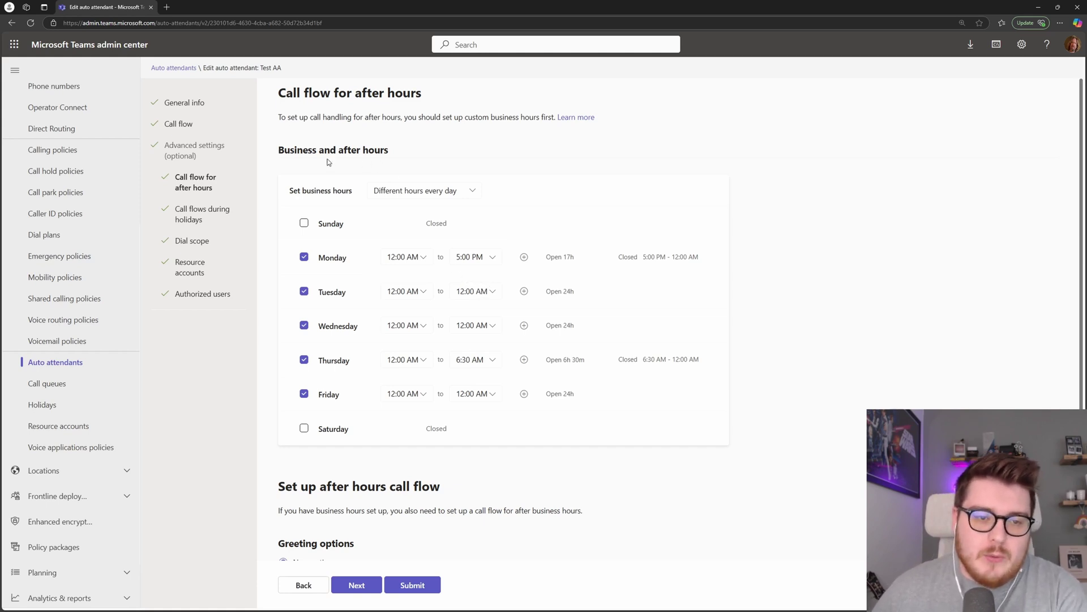
pyautogui.scroll(-2, 329, 163)
pyautogui.scroll(1, 318, 170)
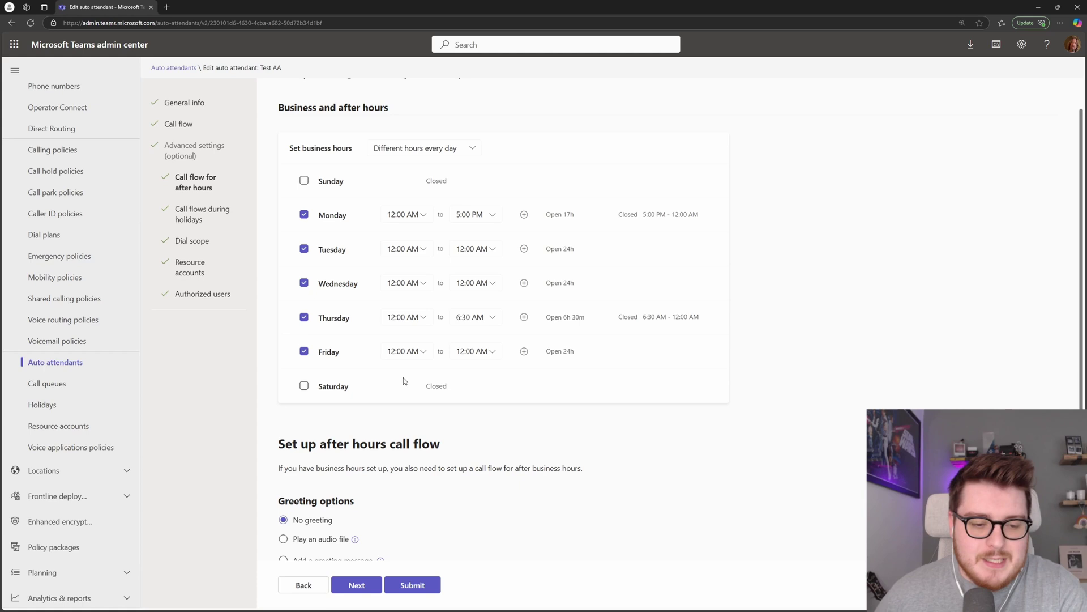
pyautogui.scroll(-3, 400, 383)
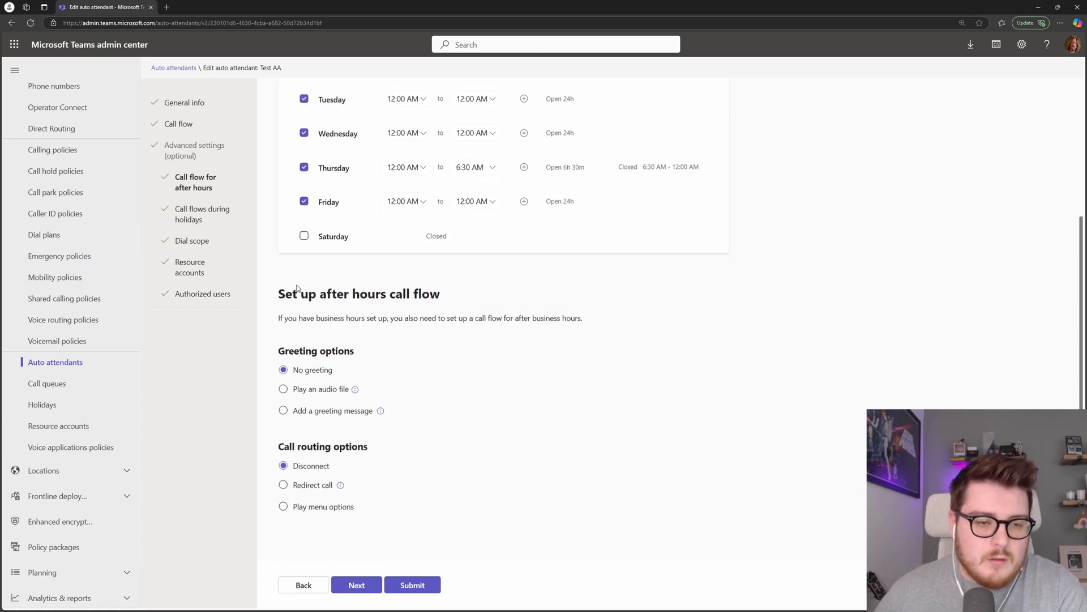
pyautogui.moveTo(284, 293); pyautogui.dragTo(427, 295)
pyautogui.click(429, 299)
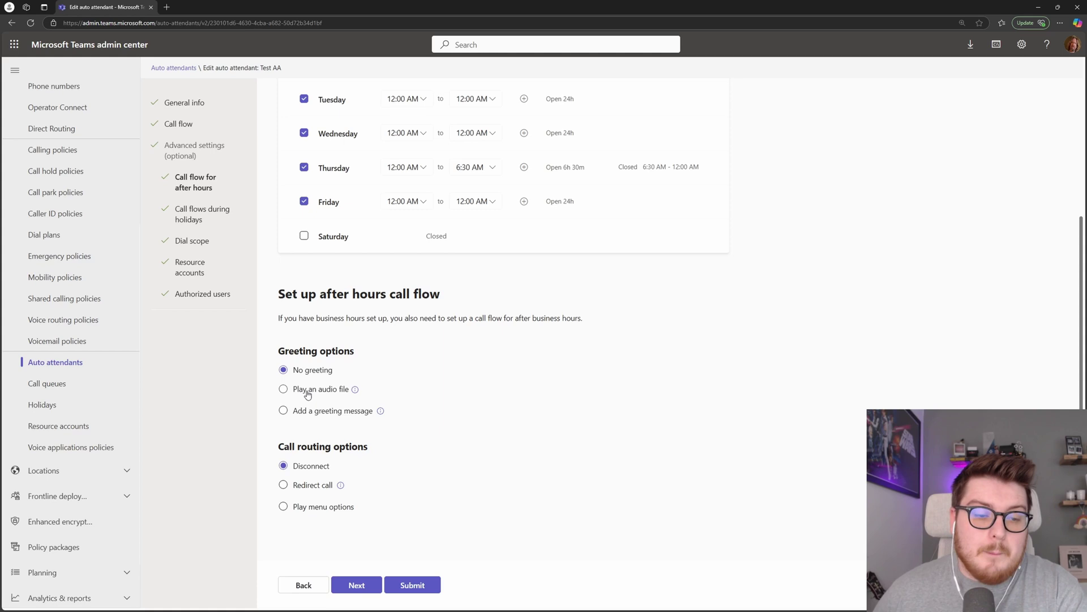
pyautogui.scroll(2, 312, 397)
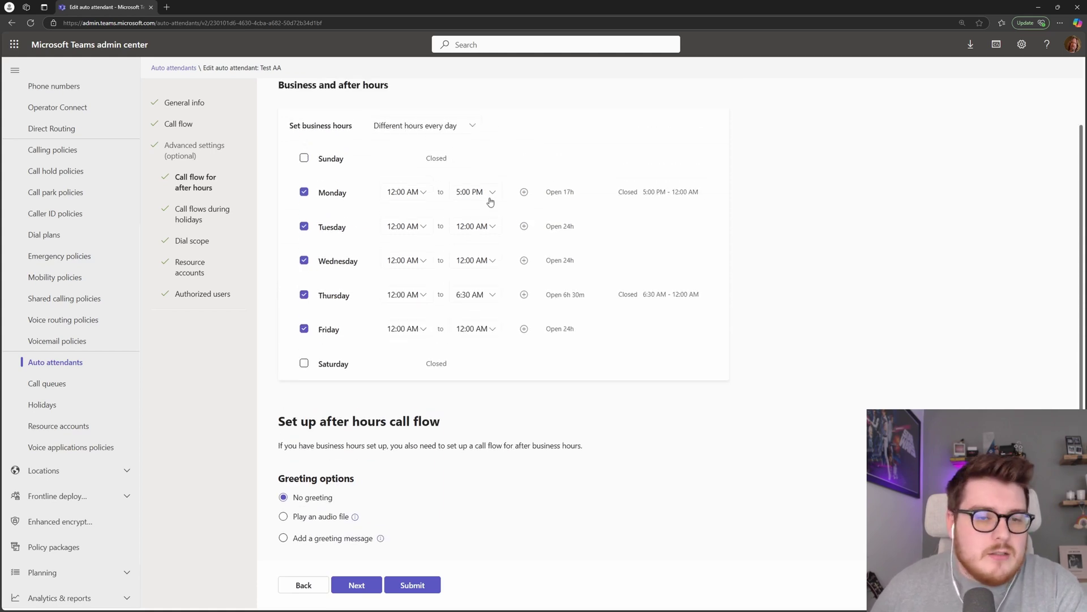
pyautogui.scroll(-2, 401, 375)
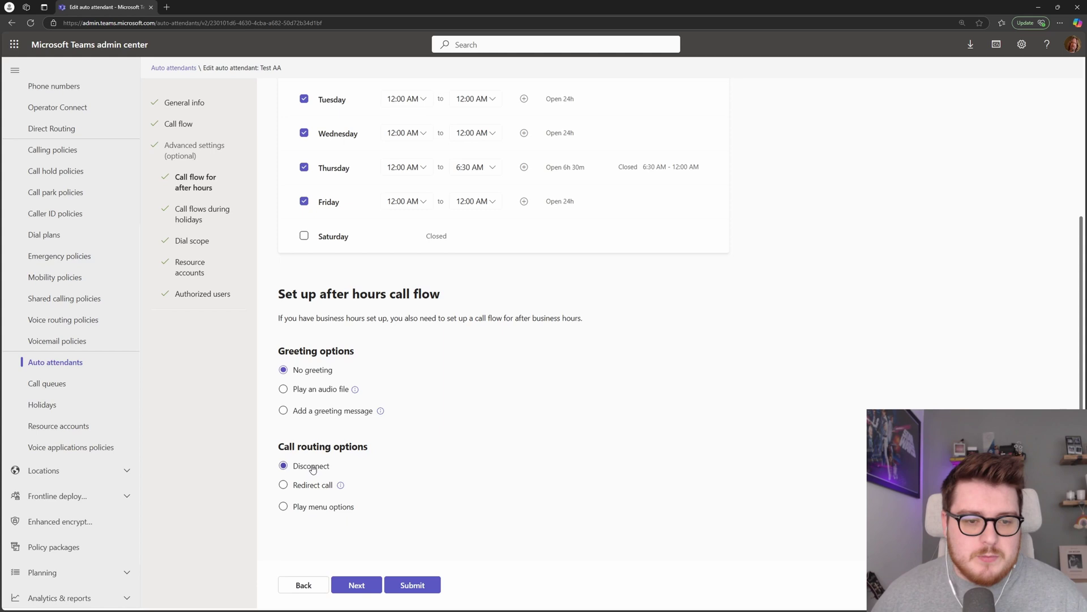
# Step: Give after-hours callers the greeting 'Sorry we are closed. Please leave a voicemail.'
pyautogui.click(309, 412)
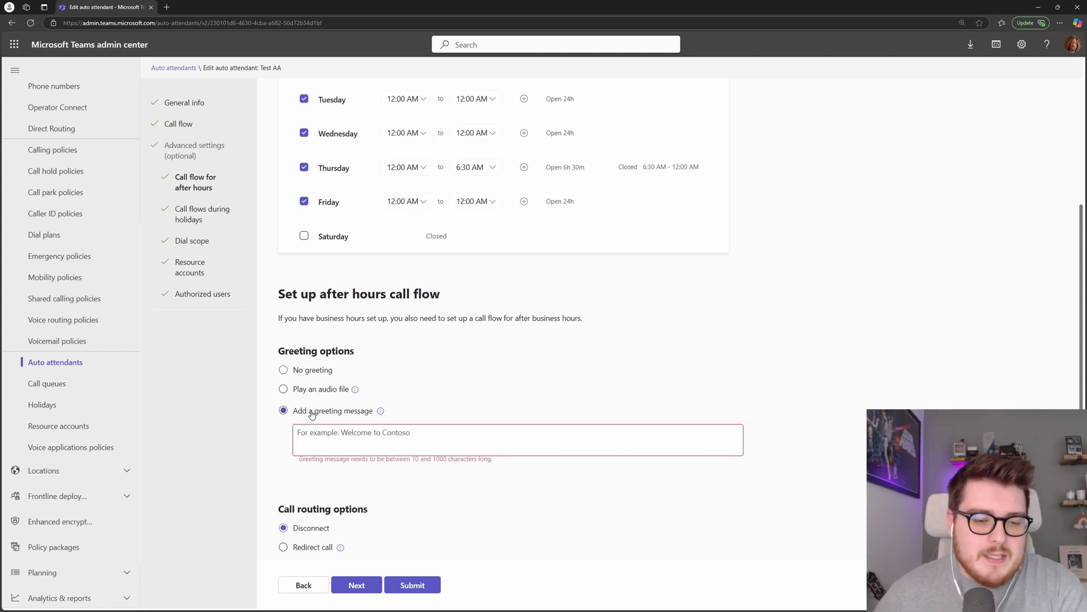
pyautogui.click(365, 440)
pyautogui.write('Sorry we are closed')
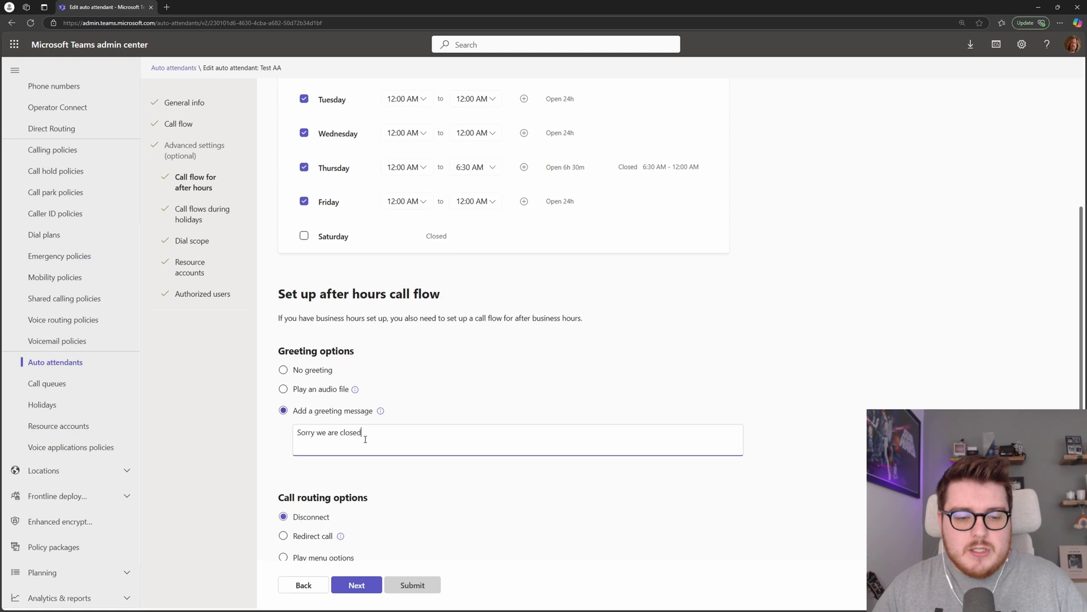
pyautogui.write('. Please leave a voicemai')
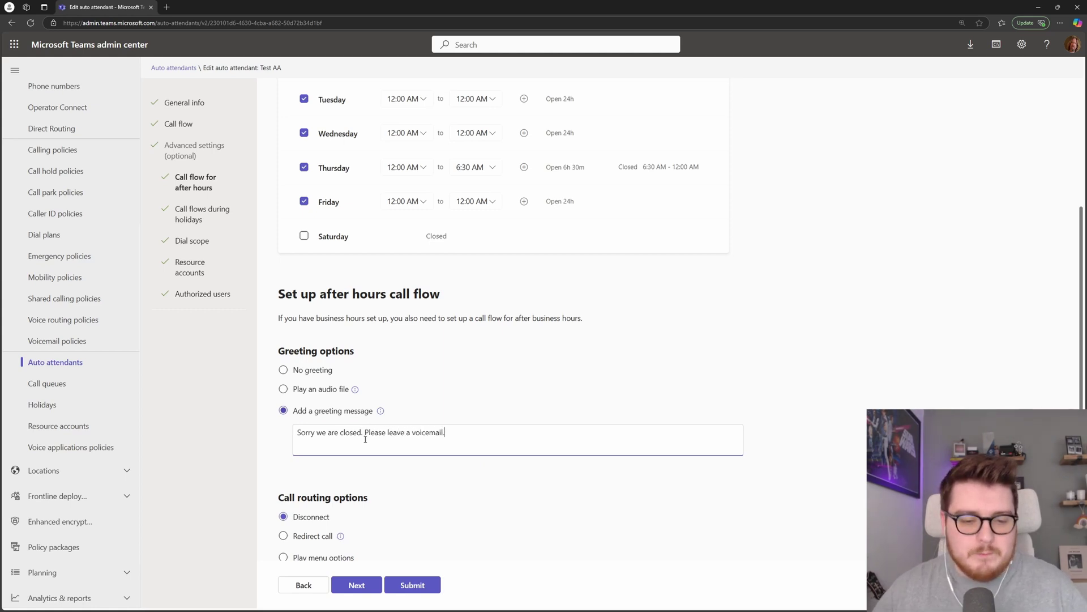
pyautogui.write('l.')
pyautogui.scroll(-1, 365, 440)
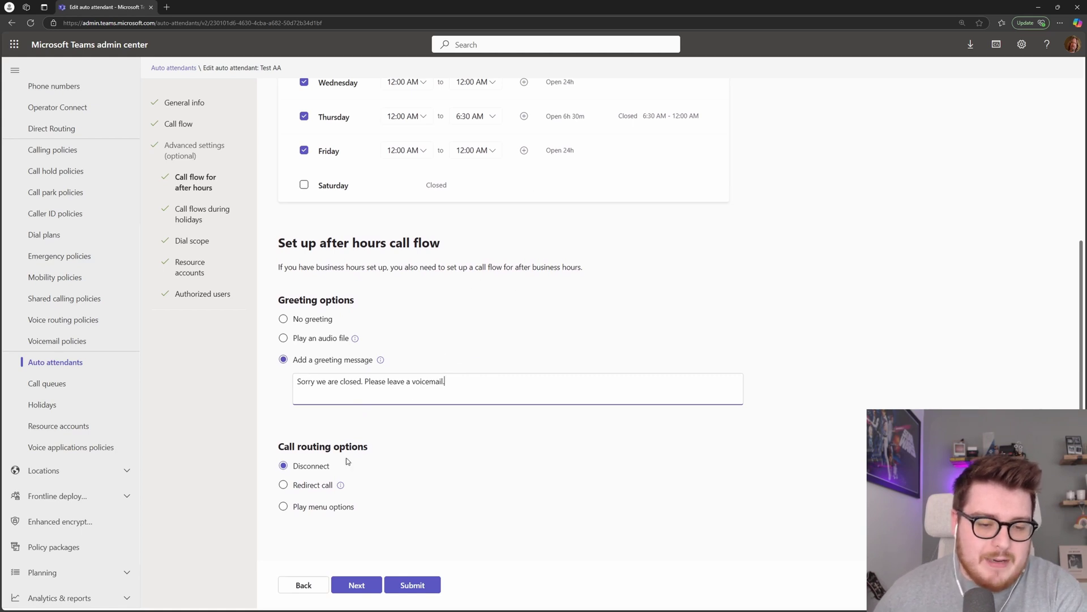
# Step: Route after-hours calls with Redirect to set to Voicemail
pyautogui.click(299, 490)
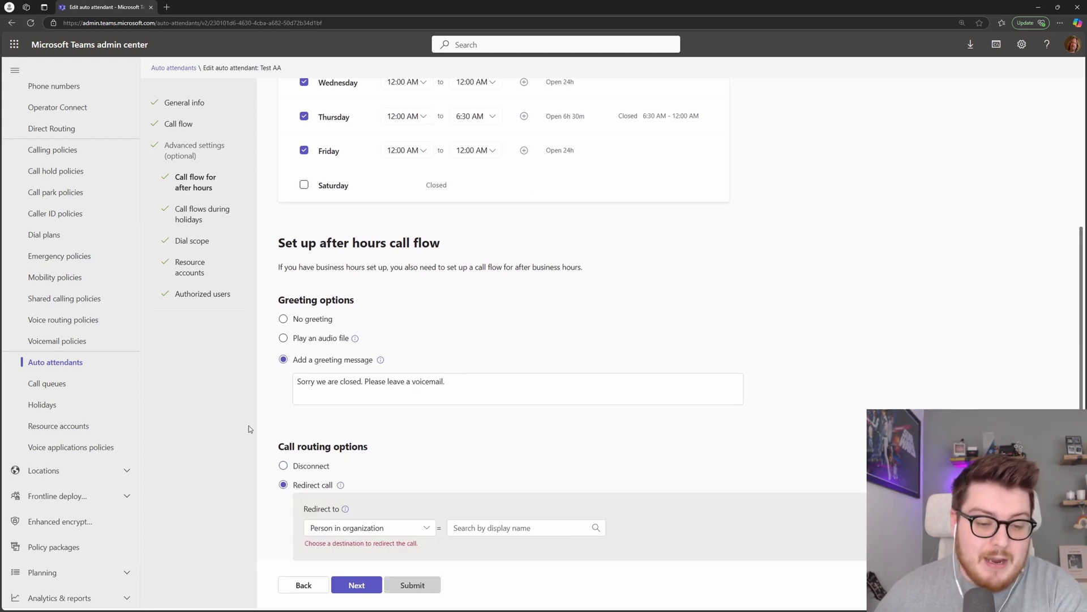
pyautogui.click(427, 528)
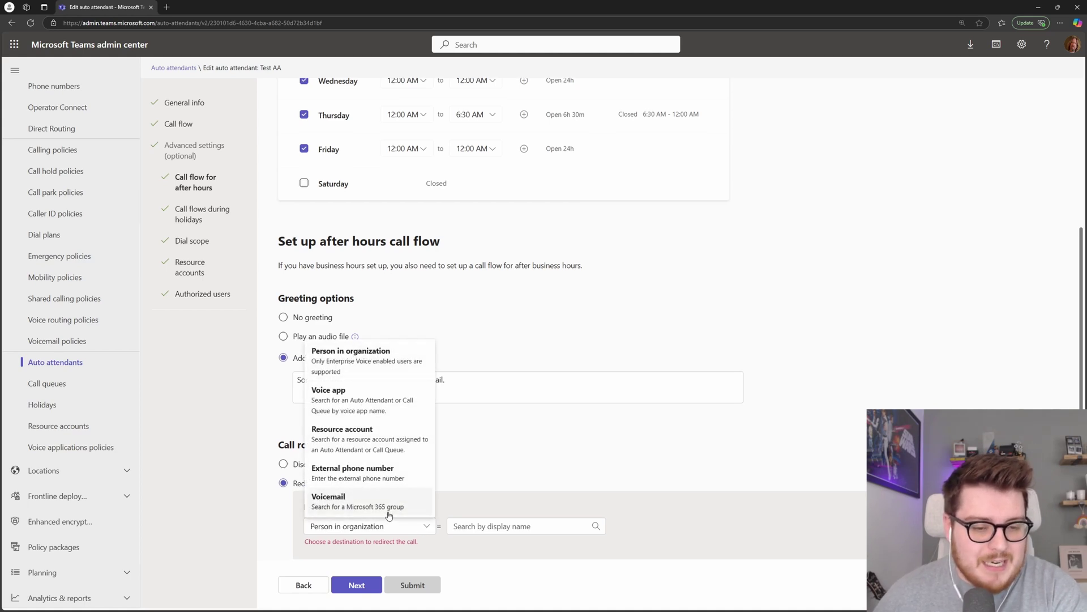
pyautogui.click(354, 510)
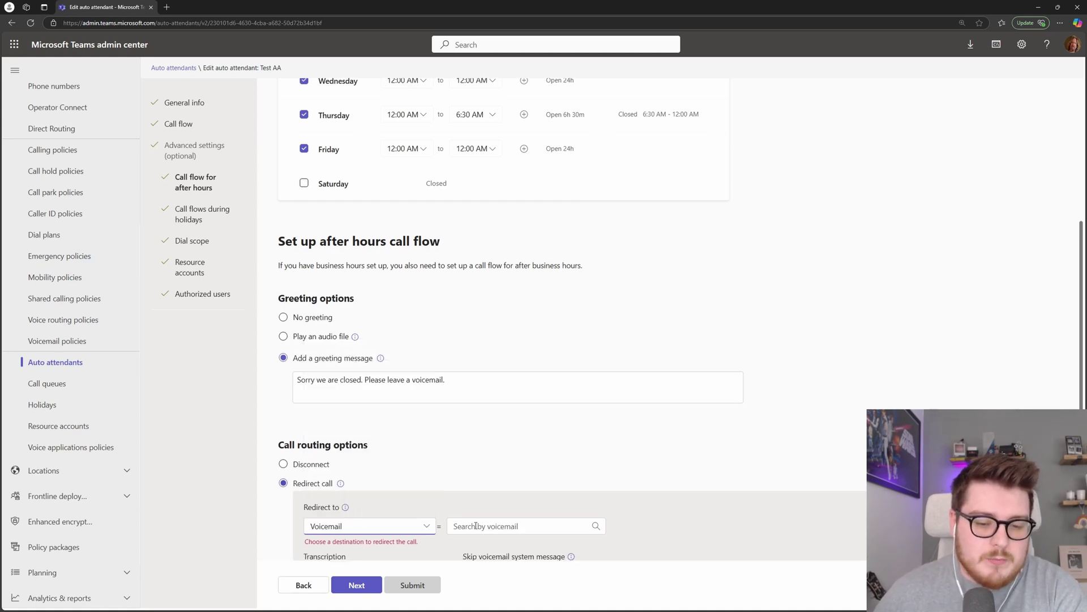
pyautogui.scroll(-2, 431, 481)
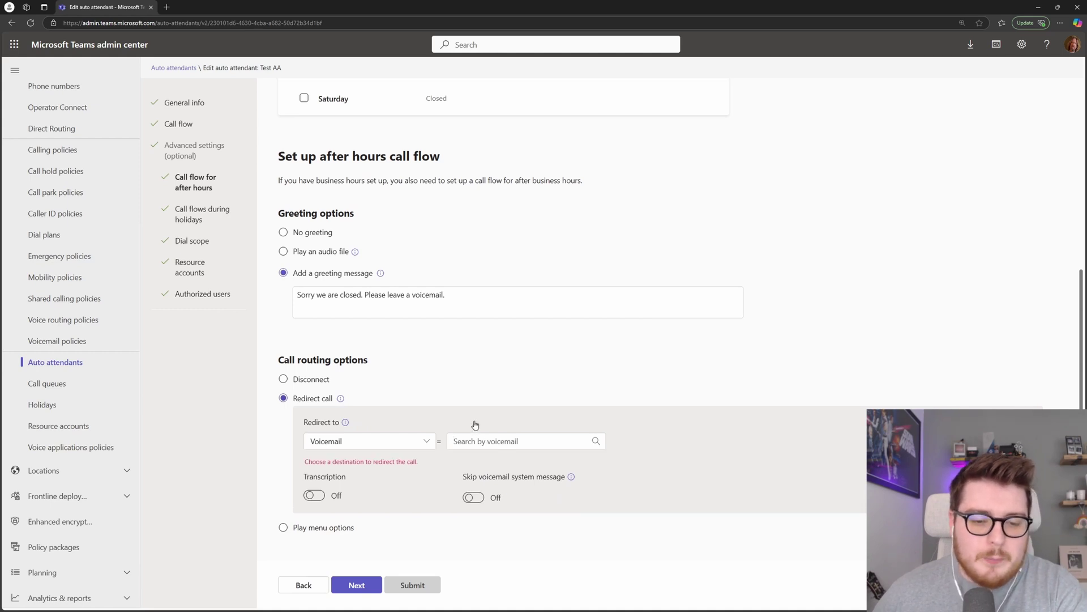
# Step: Discard the voicemail redirect and set after-hours call routing to Disconnect
pyautogui.click(308, 527)
pyautogui.click(558, 351)
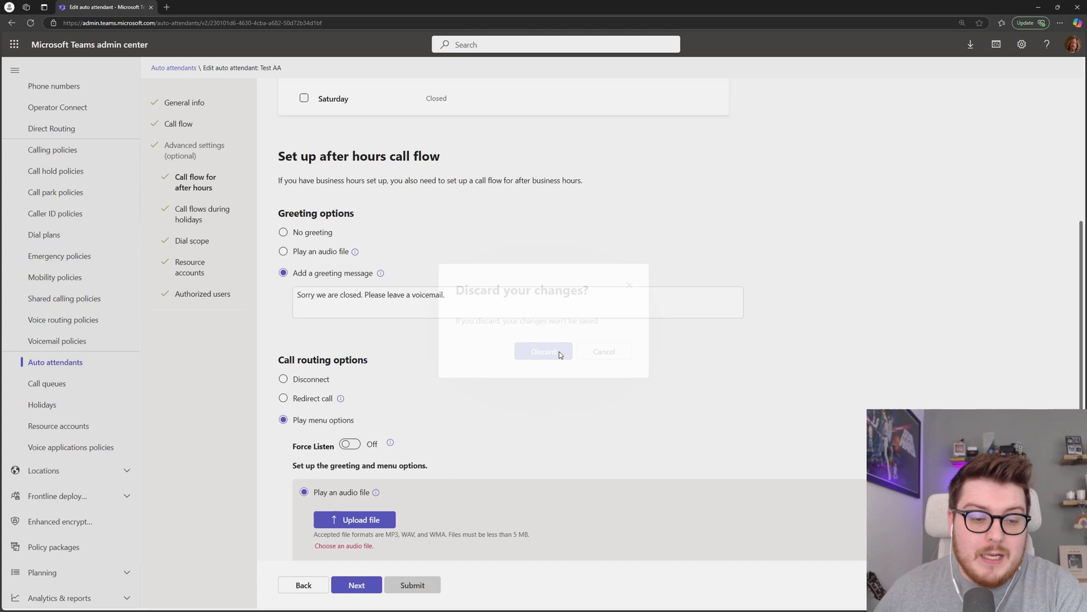
pyautogui.scroll(-5, 419, 408)
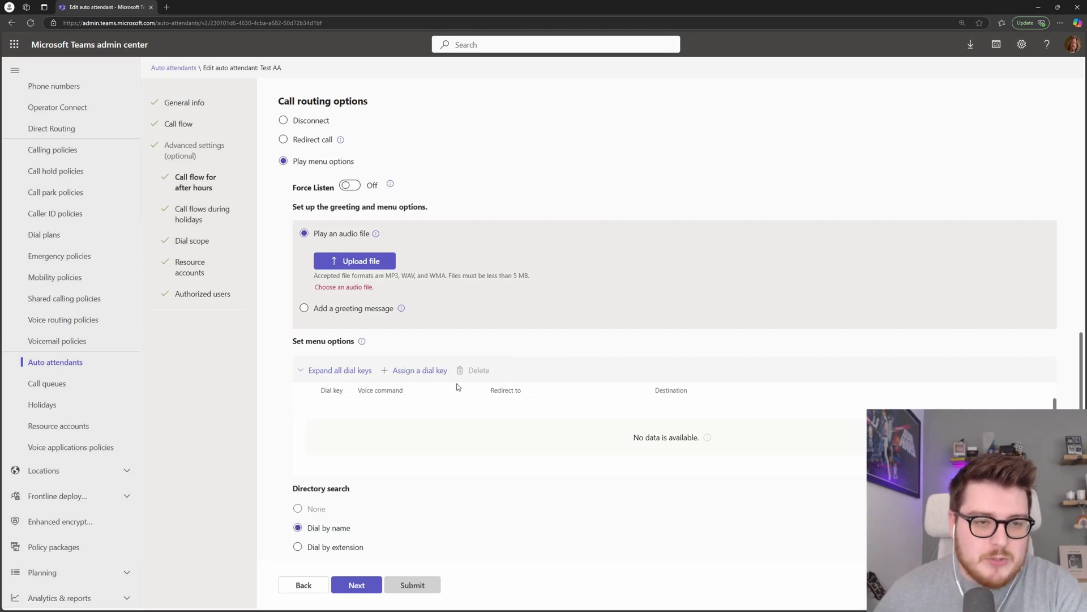
pyautogui.scroll(2, 453, 369)
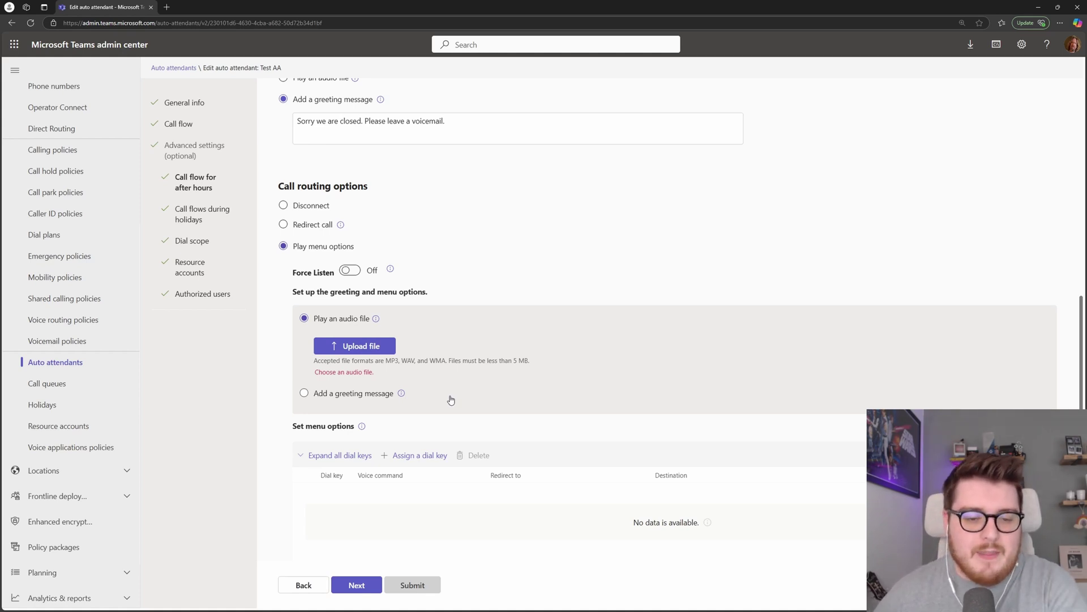
pyautogui.scroll(-2, 441, 397)
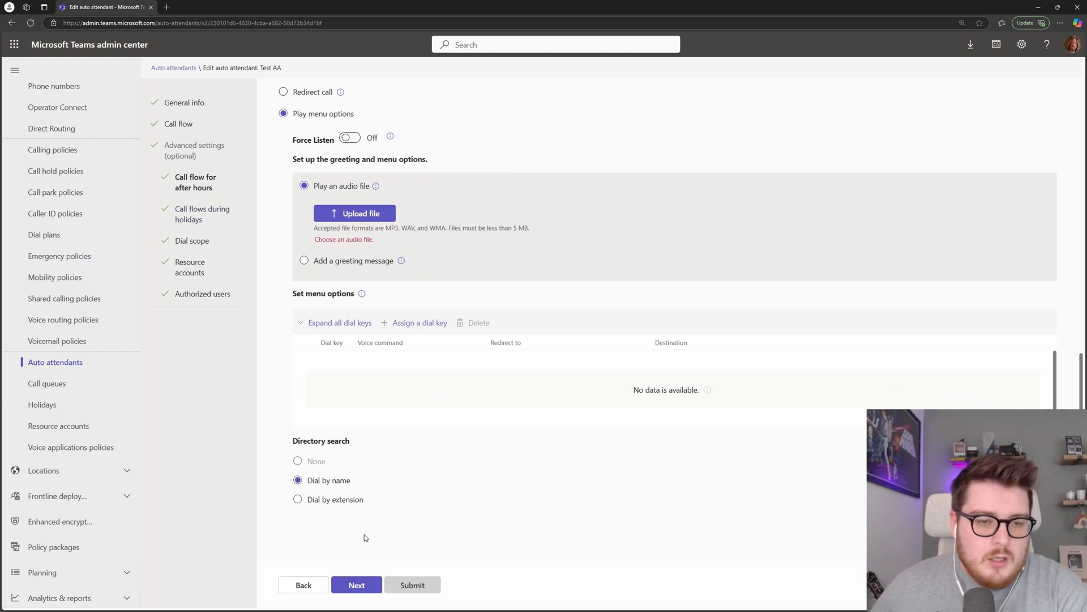
pyautogui.scroll(2, 306, 226)
pyautogui.click(303, 202)
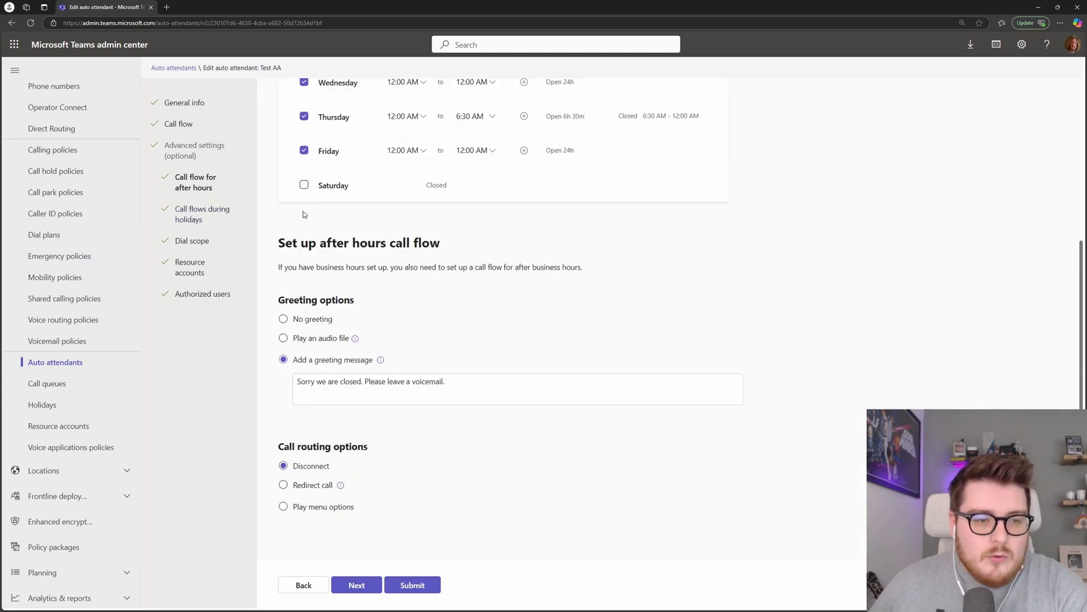
# Step: Add a holiday call flow for Snow day example (07/02/23) with a greeting message and call redirection
pyautogui.click(352, 585)
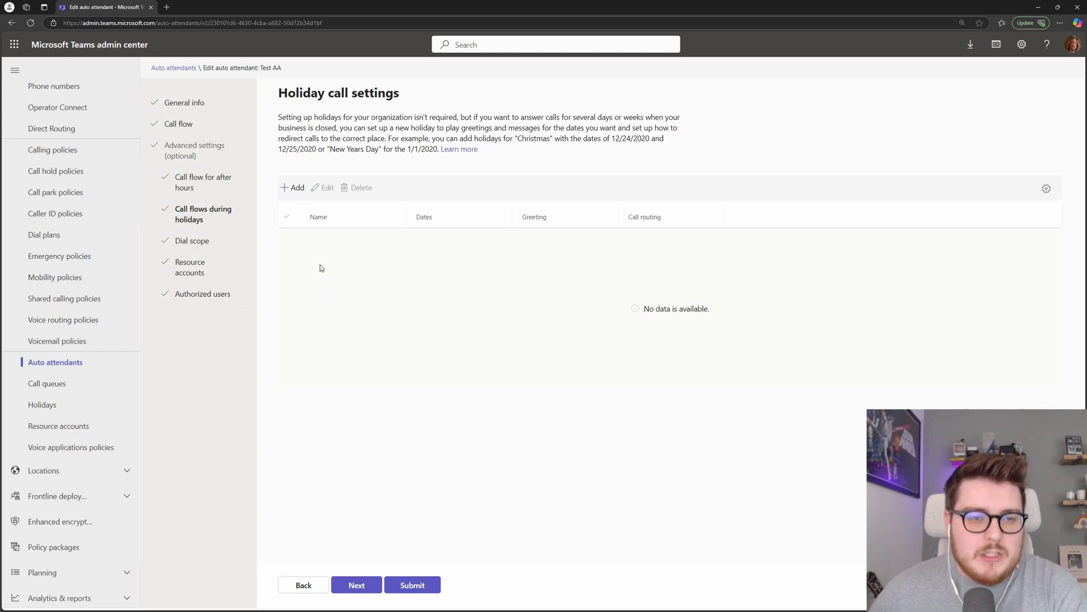
pyautogui.click(298, 190)
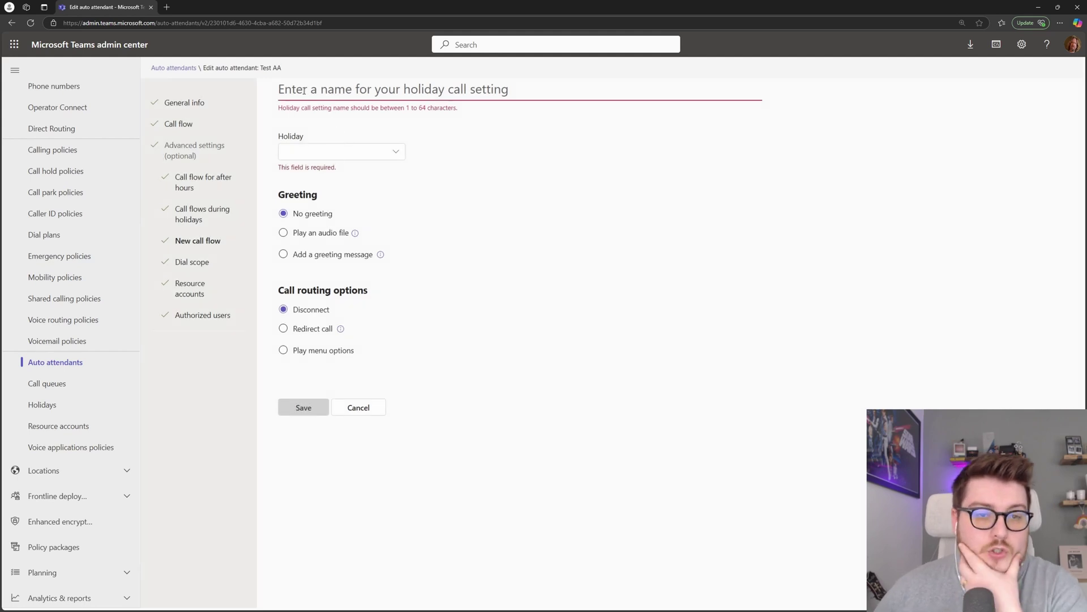
pyautogui.click(313, 156)
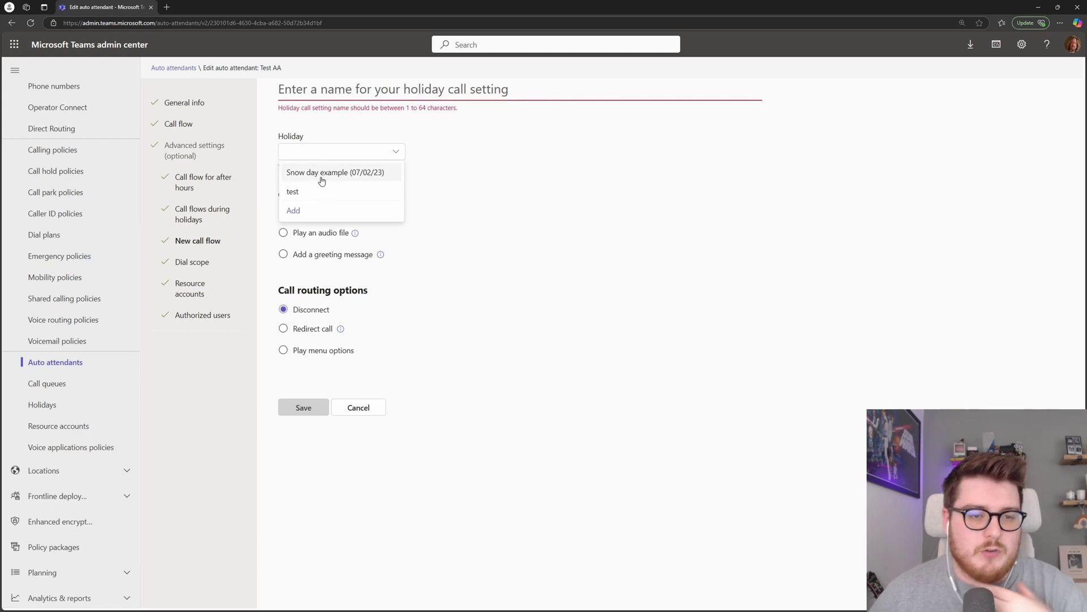
pyautogui.click(327, 173)
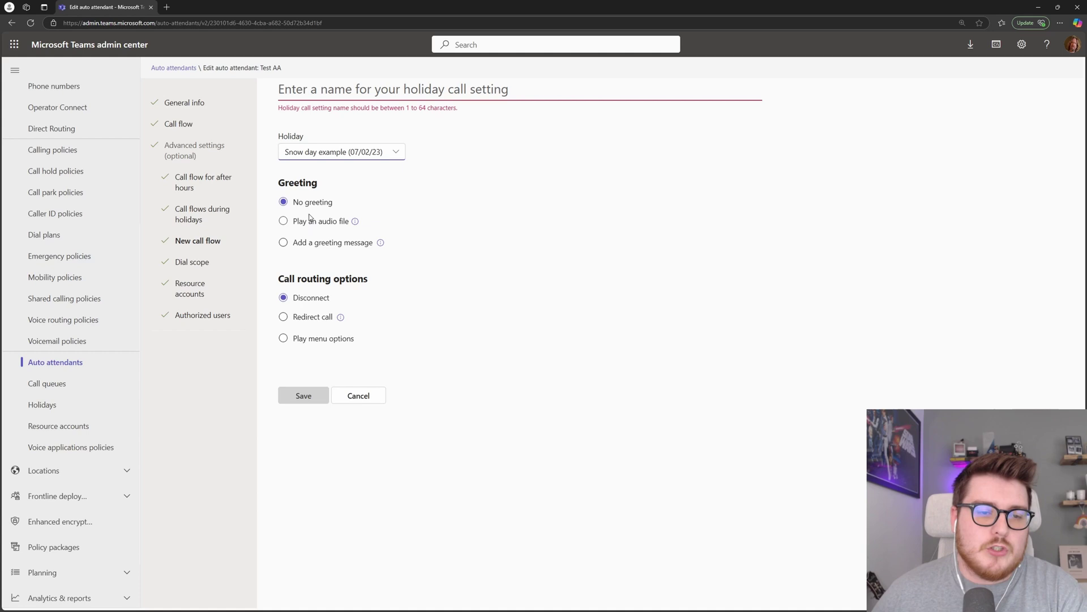
pyautogui.click(309, 242)
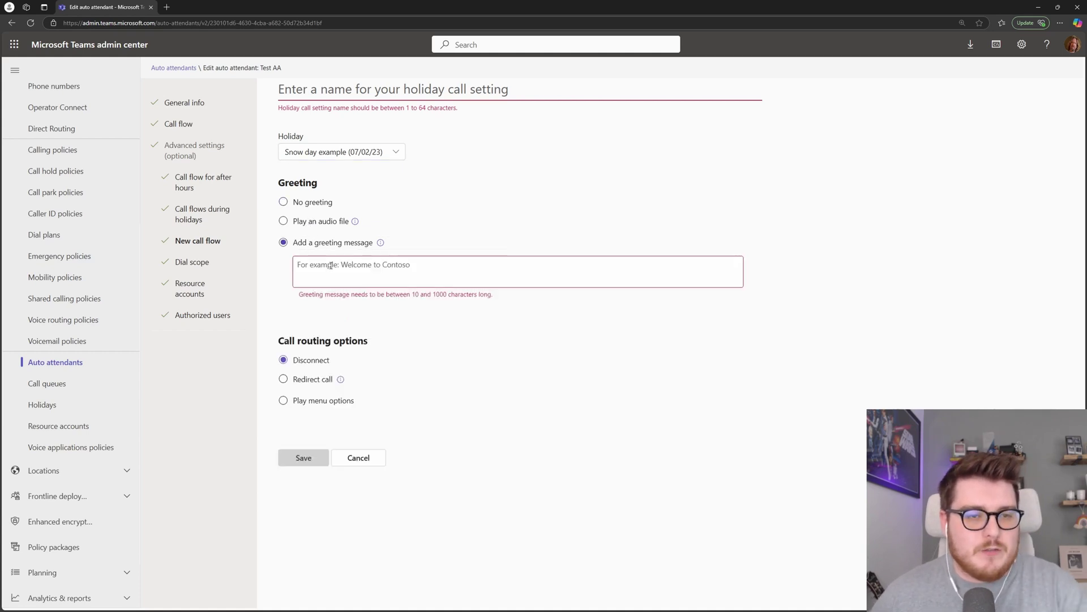
pyautogui.click(306, 386)
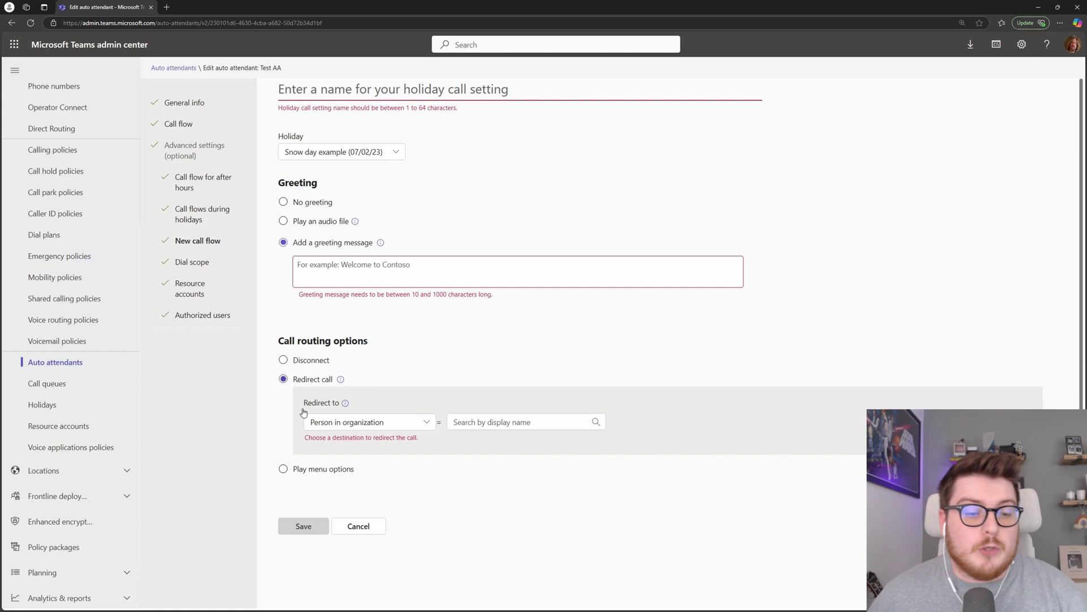
pyautogui.click(376, 153)
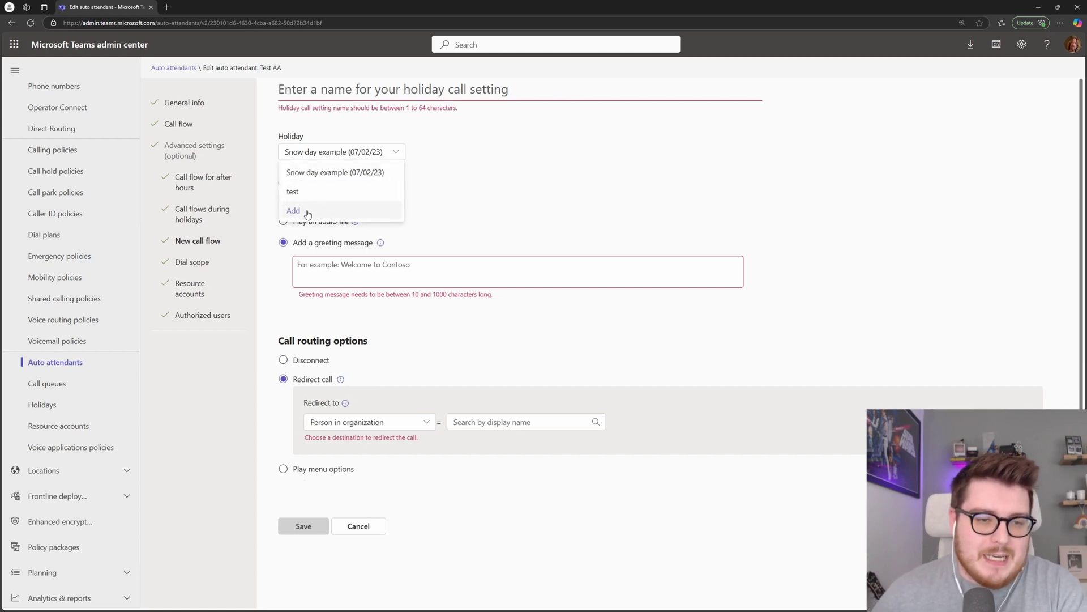
pyautogui.click(484, 181)
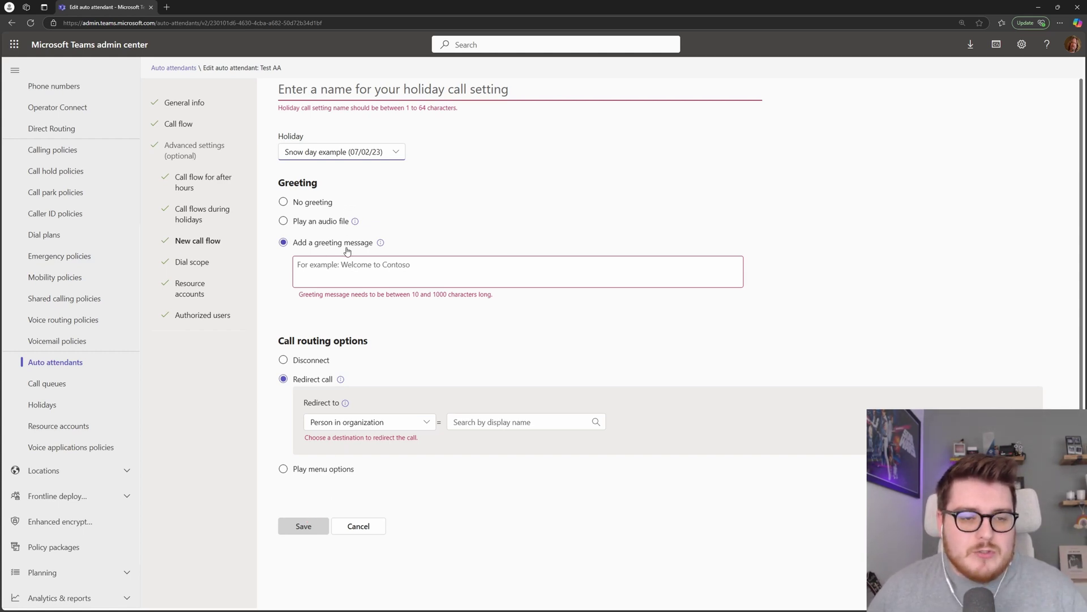
# Step: Cancel the unsaved holiday call flow and leave the dial scope including all online users
pyautogui.click(360, 526)
pyautogui.click(201, 242)
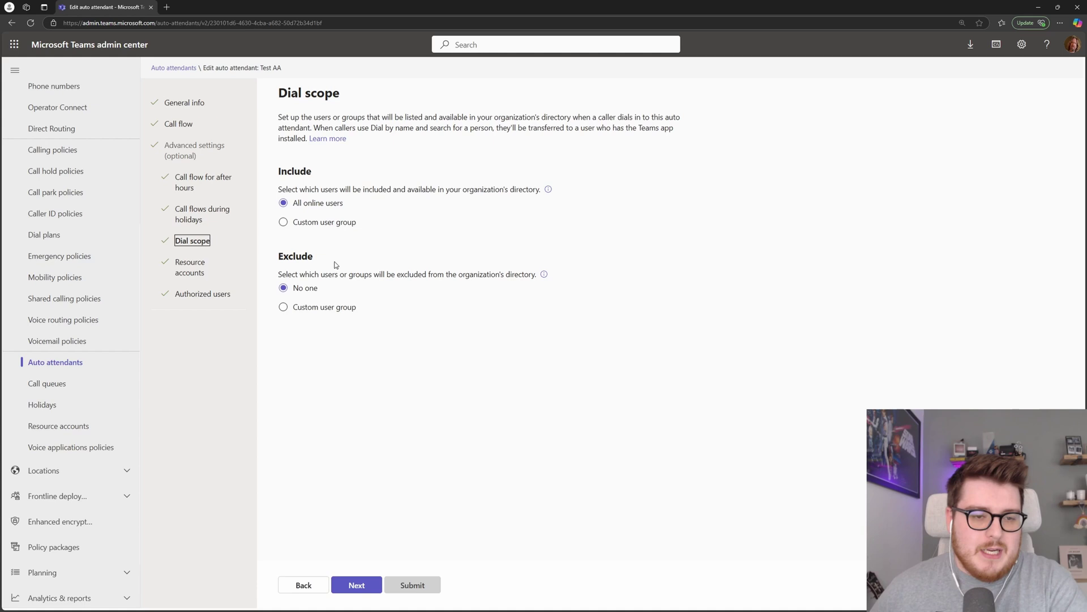
pyautogui.click(319, 226)
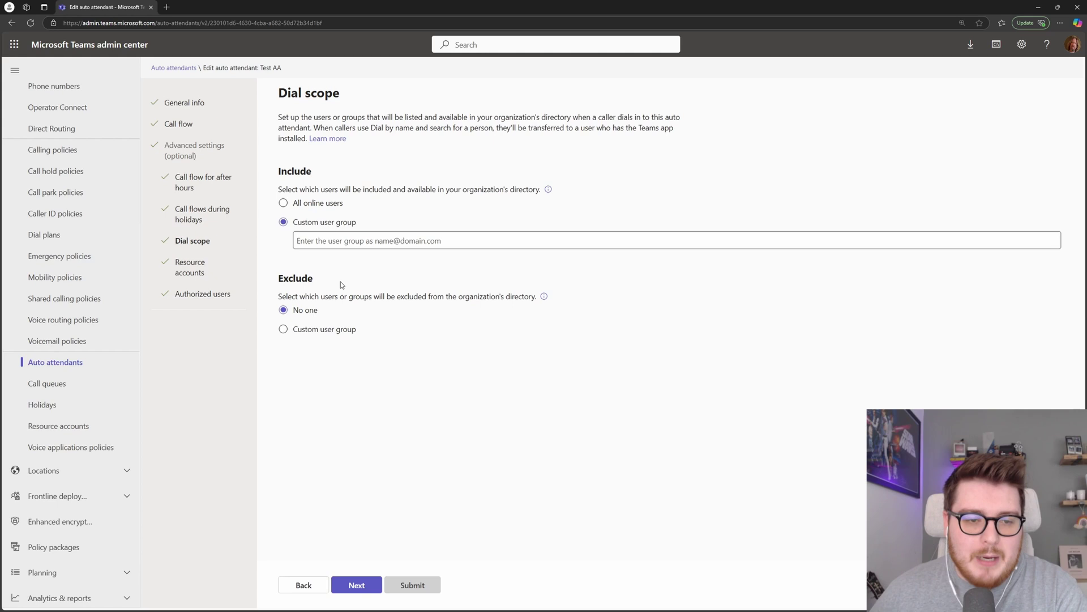
pyautogui.click(298, 203)
pyautogui.click(366, 590)
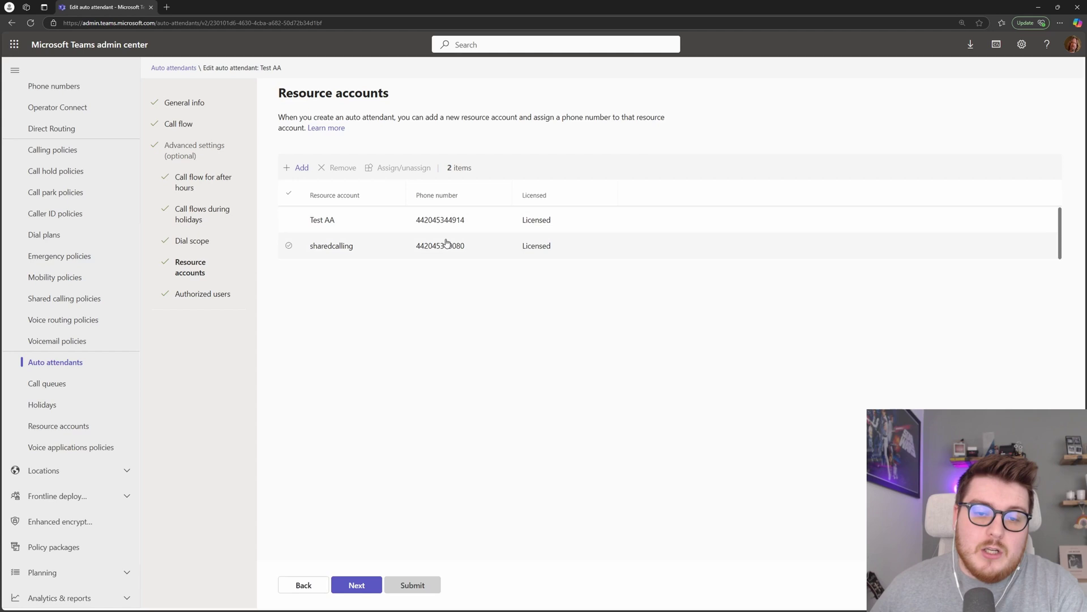
# Step: Select the Test AA resource account and continue to the Authorized users step
pyautogui.click(399, 220)
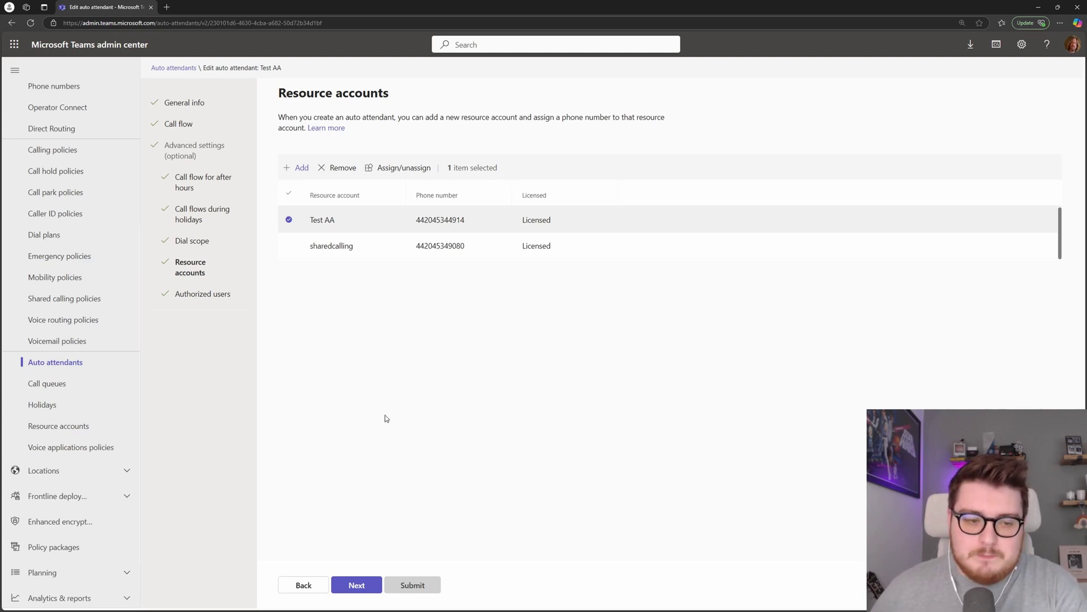
pyautogui.click(357, 585)
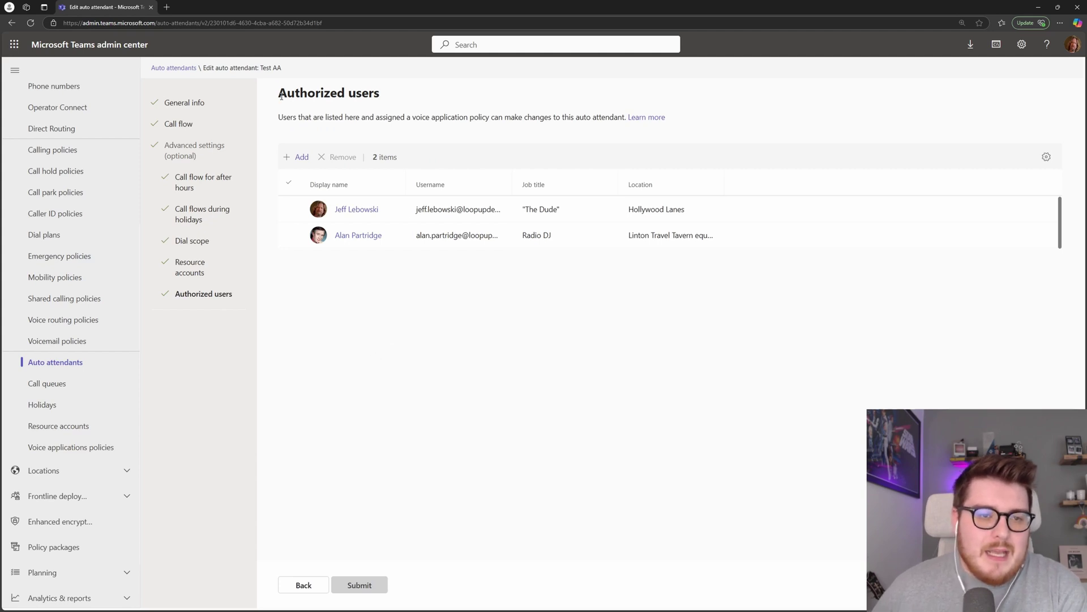
pyautogui.moveTo(277, 93); pyautogui.dragTo(390, 106)
pyautogui.click(386, 114)
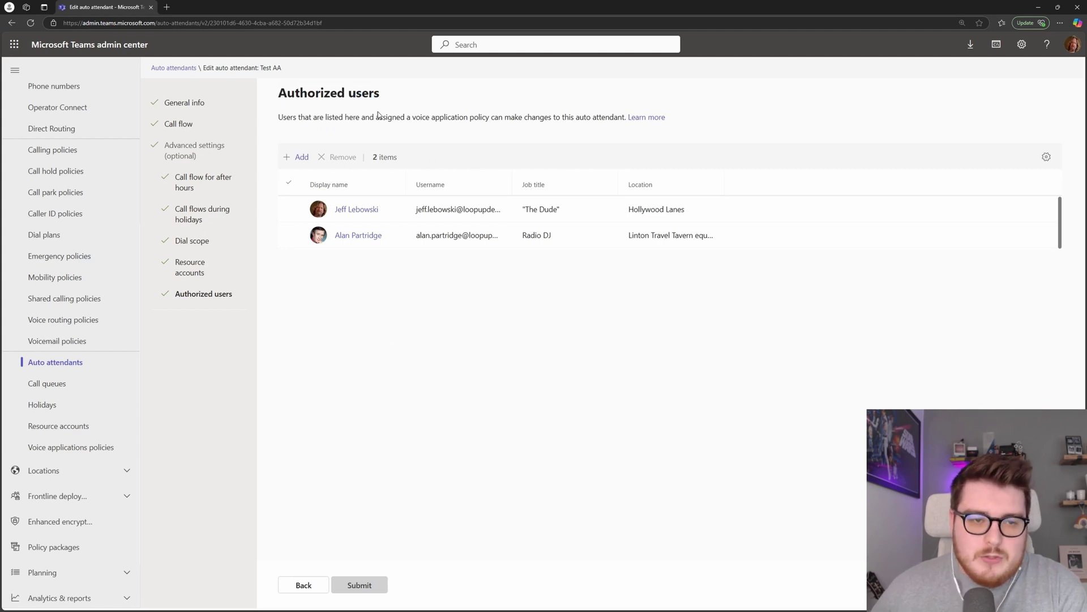
pyautogui.click(288, 214)
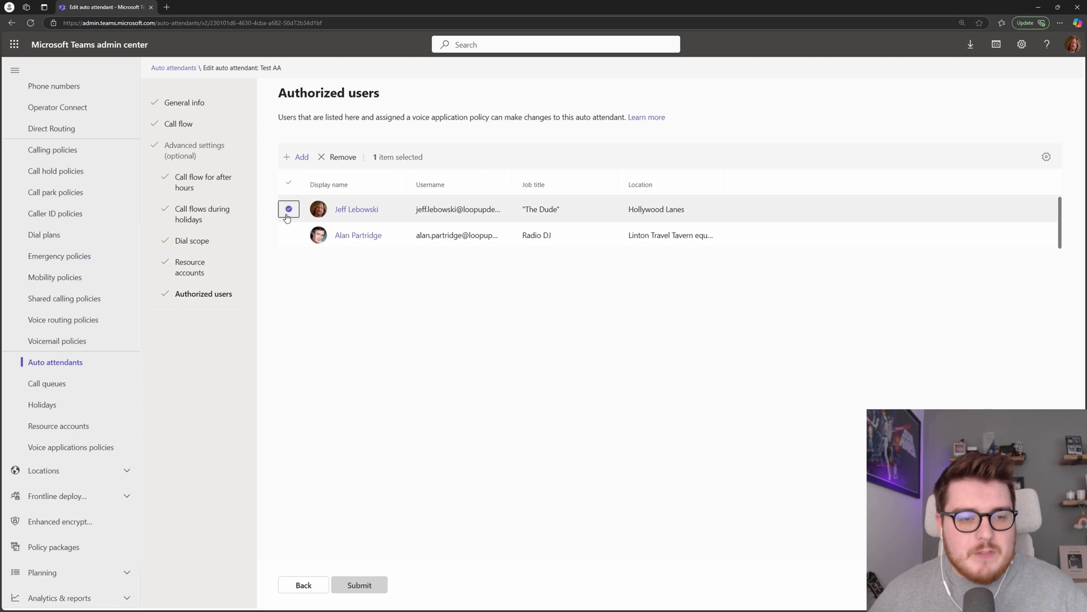